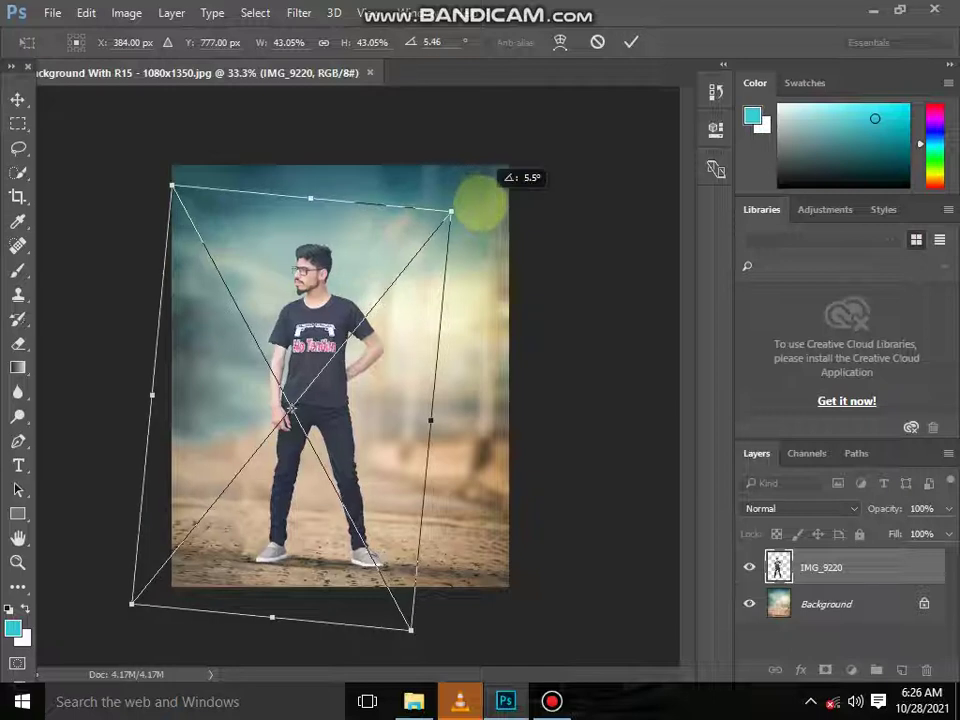
Step: Apply the transform that scales the man's cutout to 43.05% and rotates it by 5.46°
click(631, 42)
key(j)
click(564, 268)
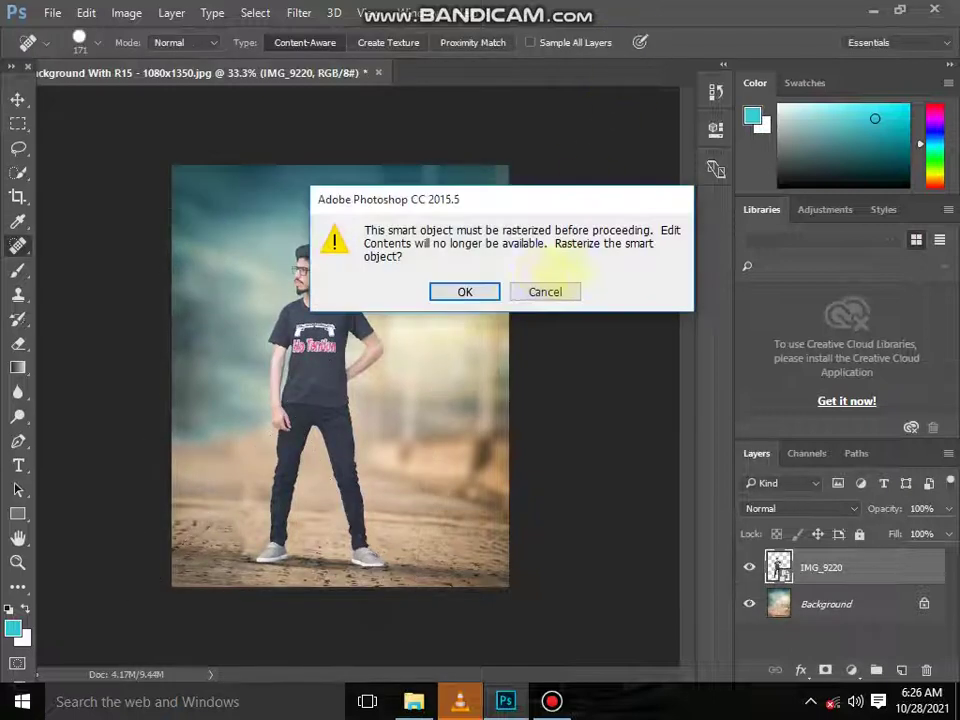
click(545, 291)
click(17, 99)
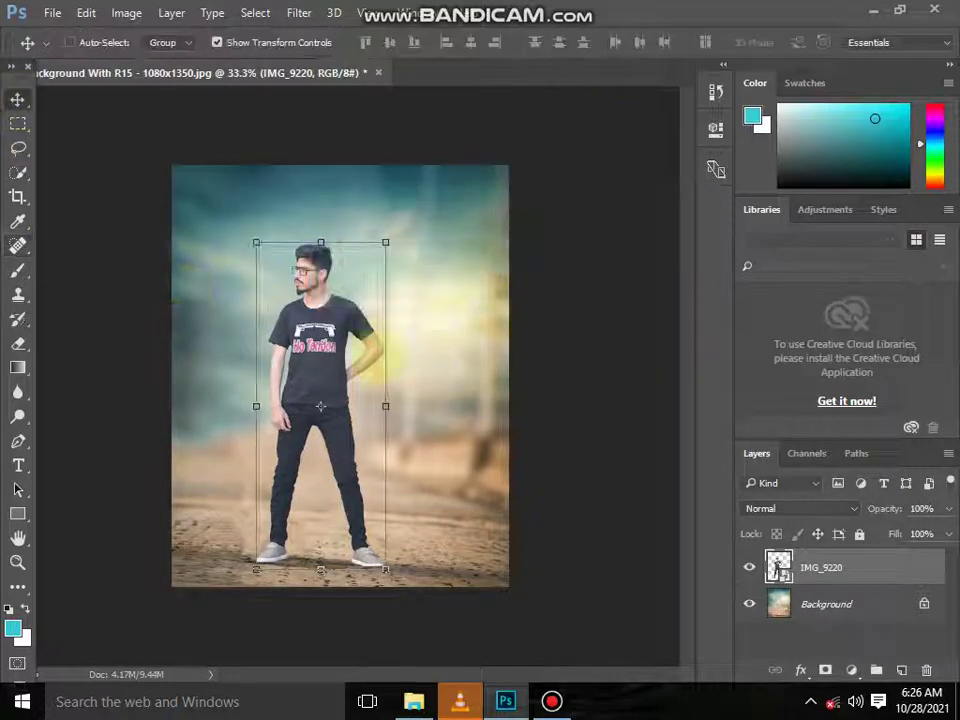
Step: Place the shadow-png-30590 image from the file folder into the document and position it on the ground near the feet
click(413, 701)
double_click(298, 143)
drag(436, 565, 366, 520)
drag(435, 480, 456, 555)
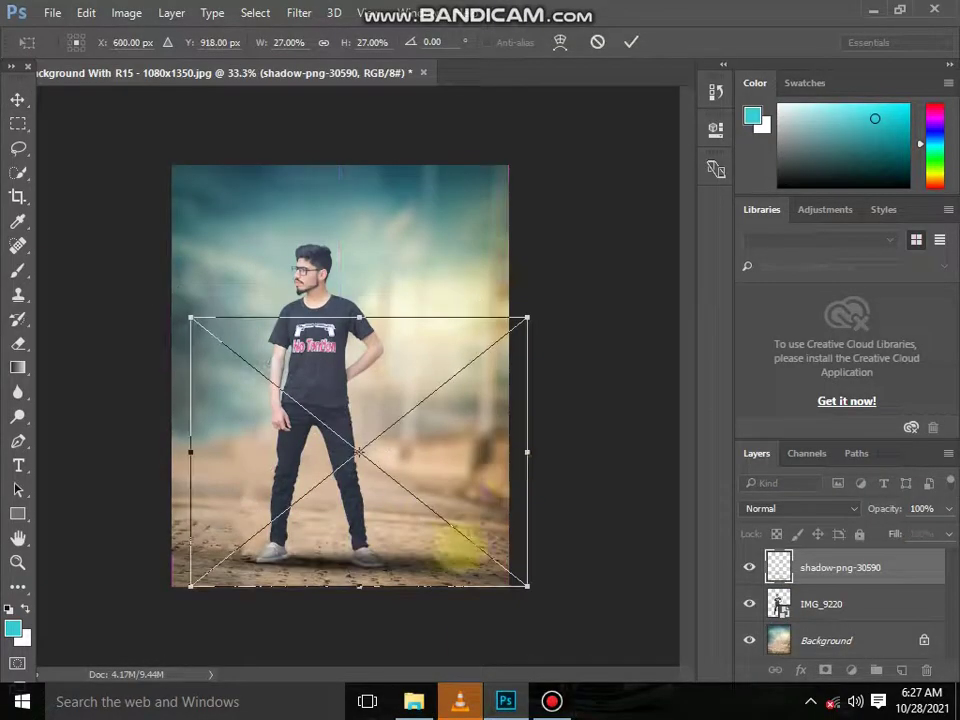
Step: Shrink the placed shadow to about 7.73% width and 11.25% height and move it beneath the man's left-hand shoe in the picture
drag(528, 452, 354, 434)
drag(273, 317, 276, 475)
drag(342, 545, 291, 513)
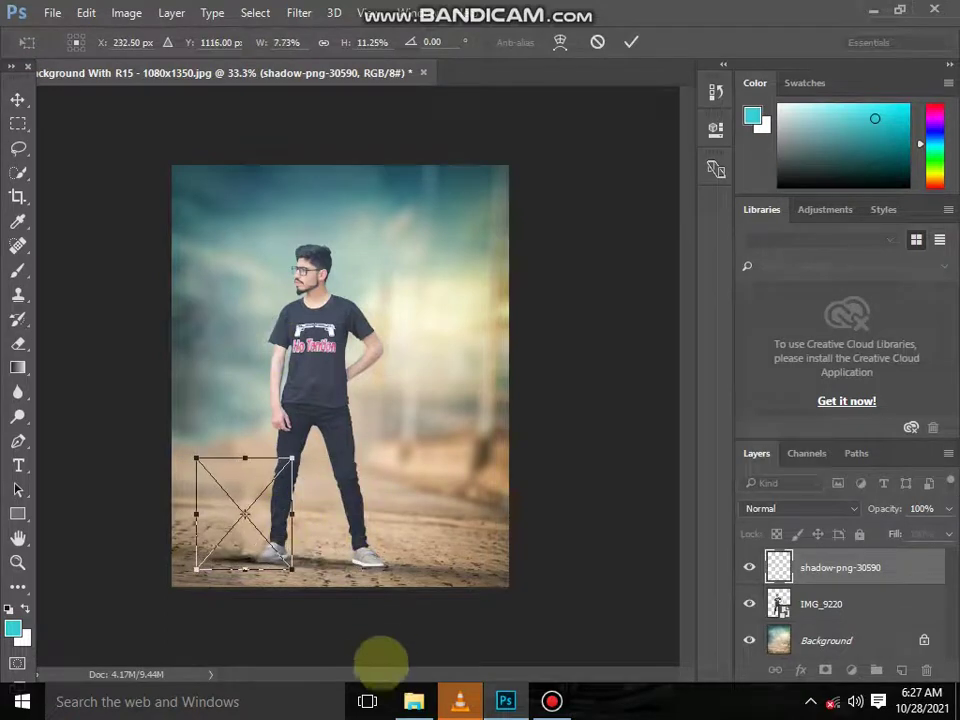
click(17, 99)
click(411, 279)
Step: Fine-tune the shadow's fit beneath the left-hand shoe at close view and apply the transform
scroll(392, 482, up, 4)
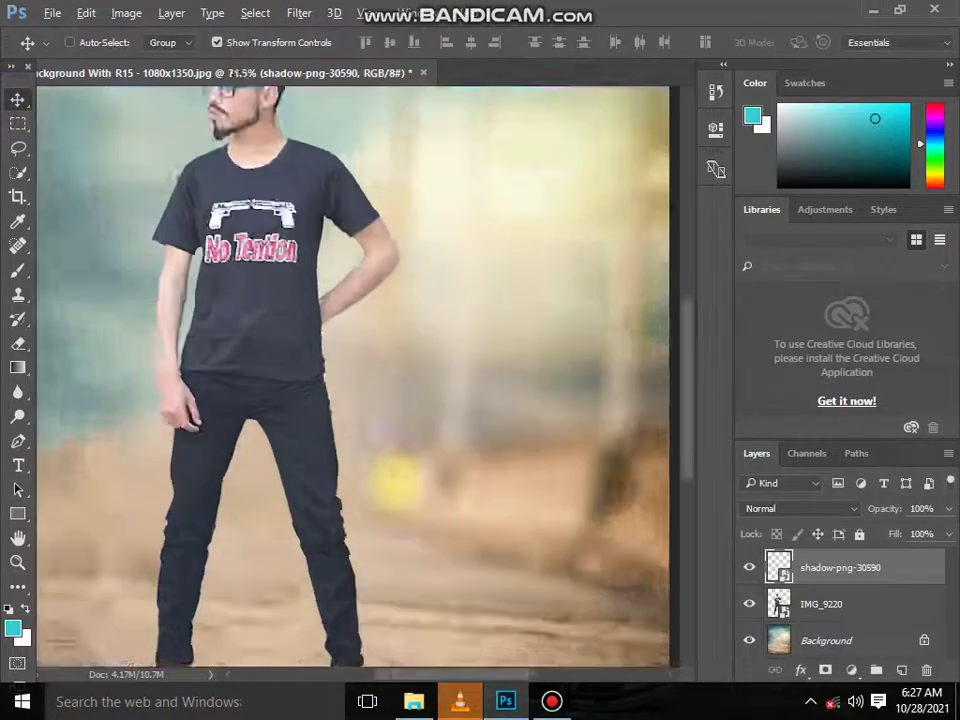
scroll(390, 422, up, 2)
scroll(231, 429, down, 2)
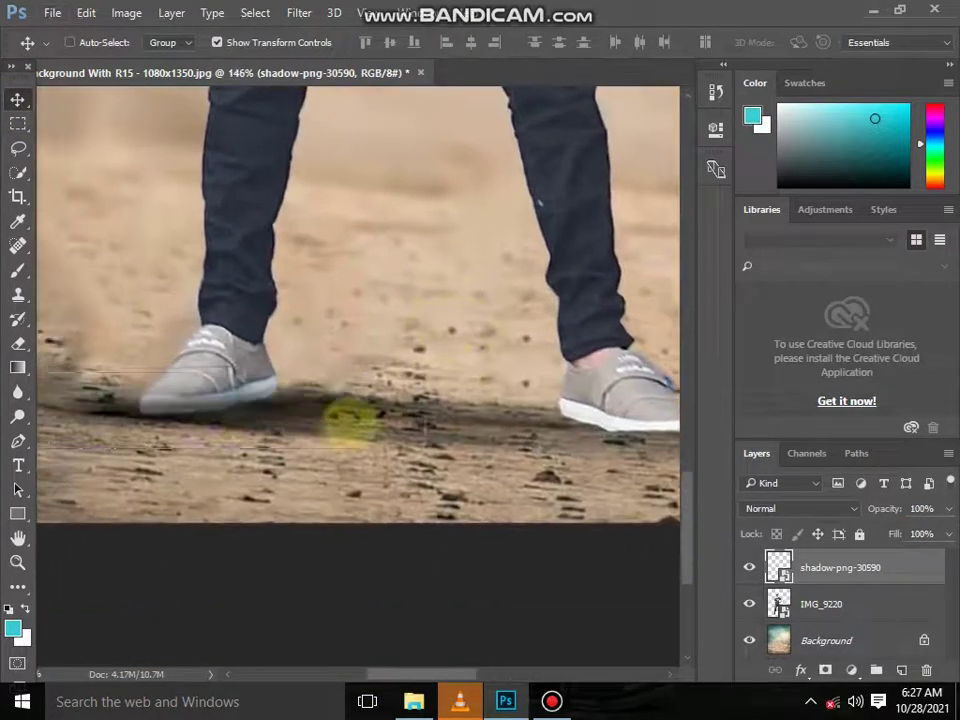
drag(438, 354, 386, 306)
click(629, 42)
Step: Move the shadow-png-30590 layer below IMG_9220 and set its opacity to 87%
drag(803, 569, 826, 618)
click(948, 508)
drag(946, 531, 916, 531)
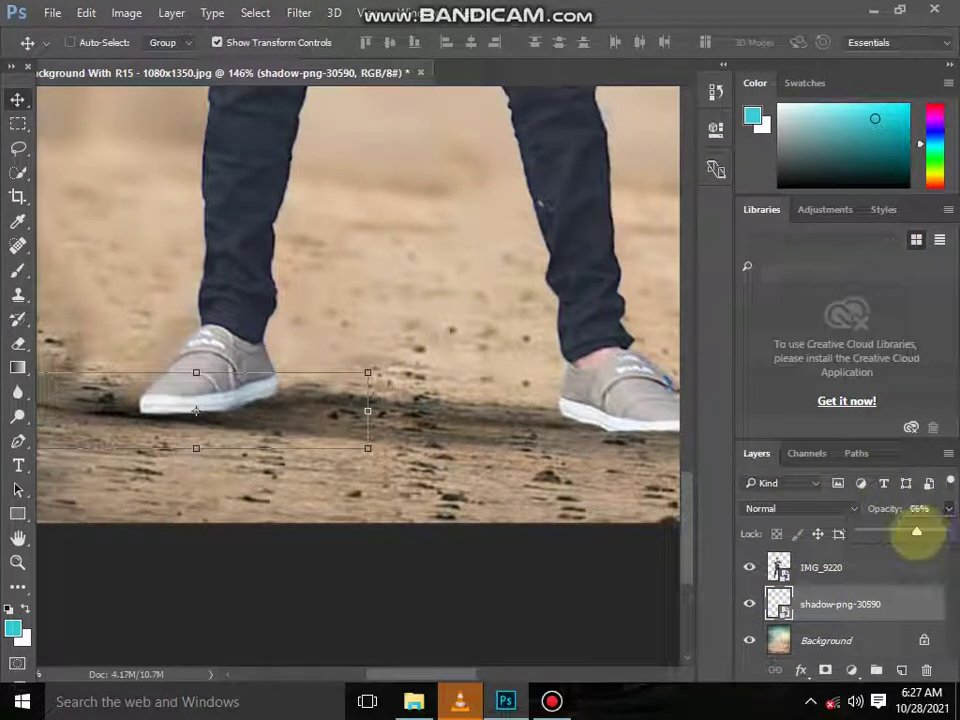
key(8)
key(7)
Step: Duplicate the shadow layer and fit the copy under the other shoe at 6.68% width and 11.63% height
key(ctrl)
drag(372, 418, 542, 440)
drag(484, 484, 459, 459)
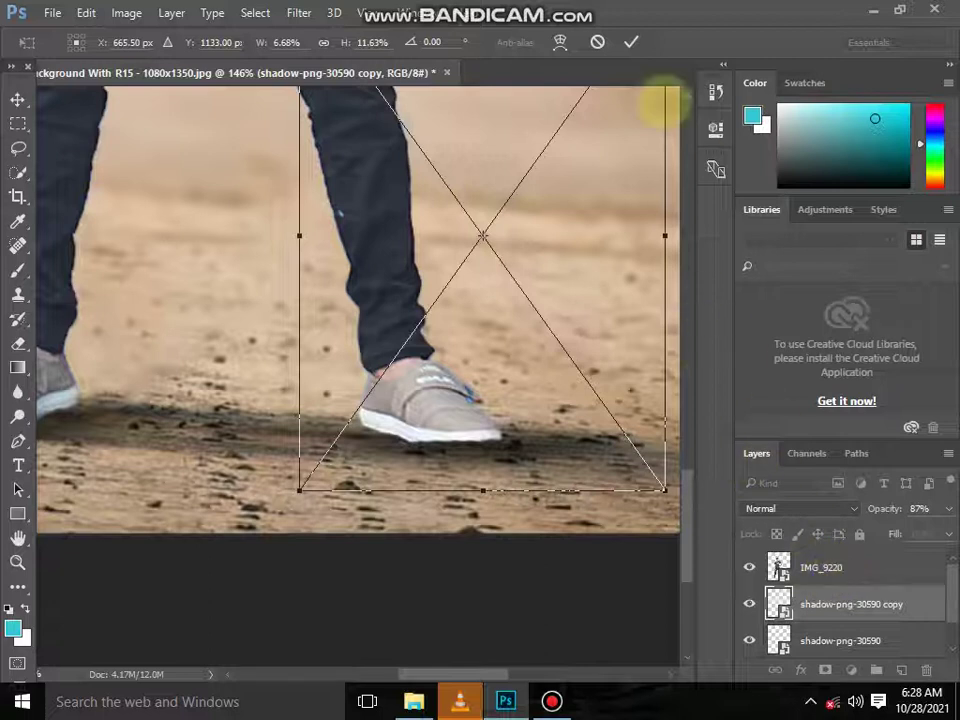
key(Return)
Step: Rasterize the IMG_9220 layer for erasing and set the Eraser's brush size to 40
click(806, 567)
scroll(405, 556, up, 6)
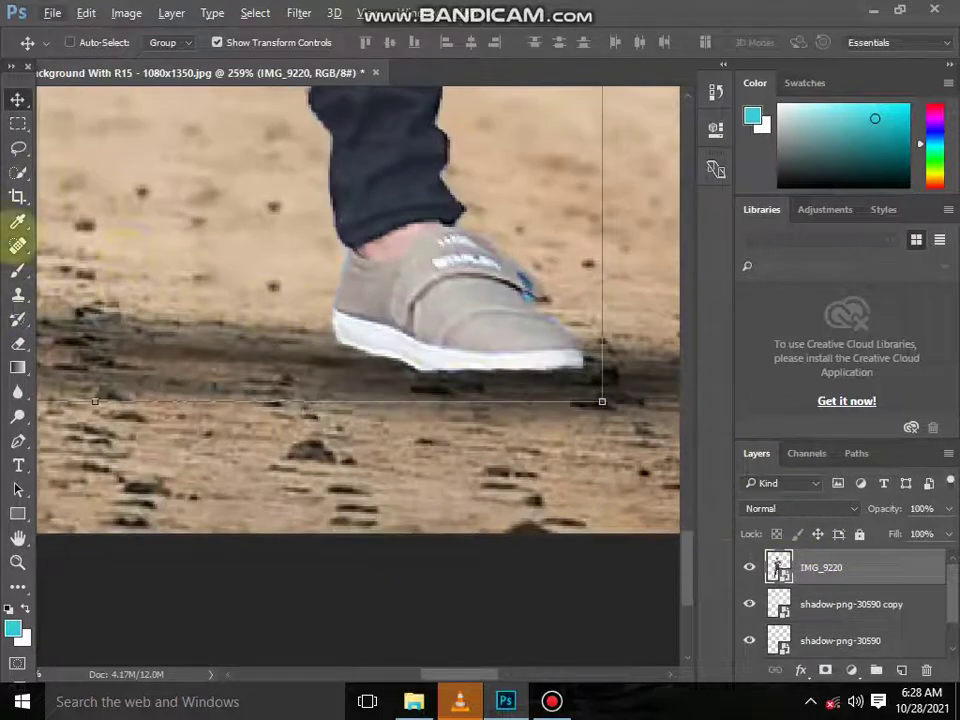
click(18, 343)
click(269, 363)
click(464, 291)
right_click(290, 407)
drag(334, 437, 318, 434)
click(268, 346)
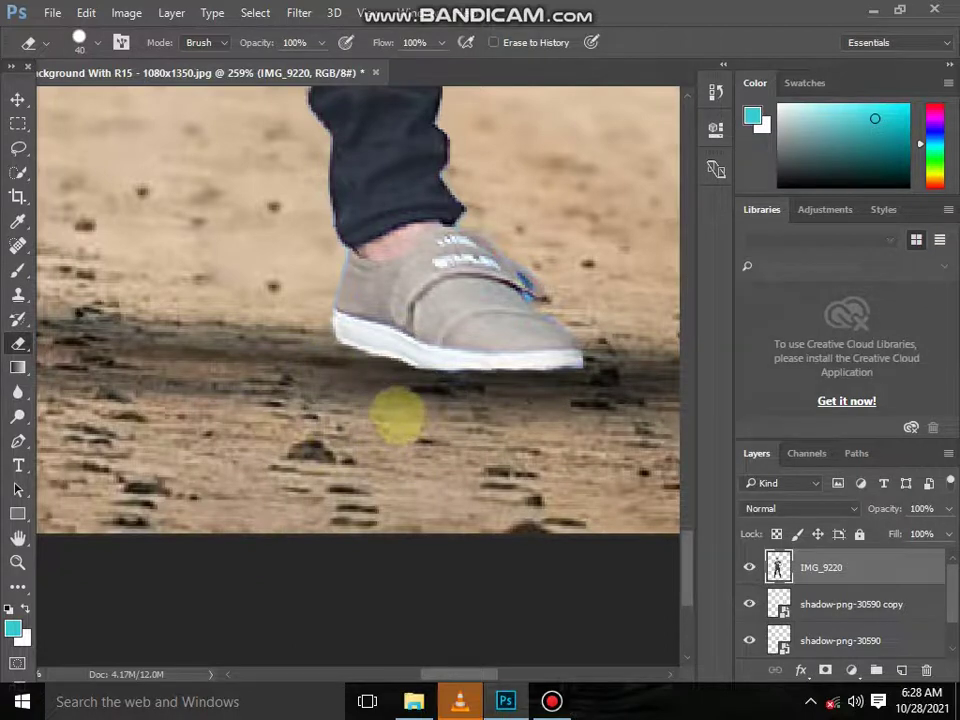
Step: Lower the opacity of the shadow-png-30590 copy layer to 45%
scroll(425, 428, down, 6)
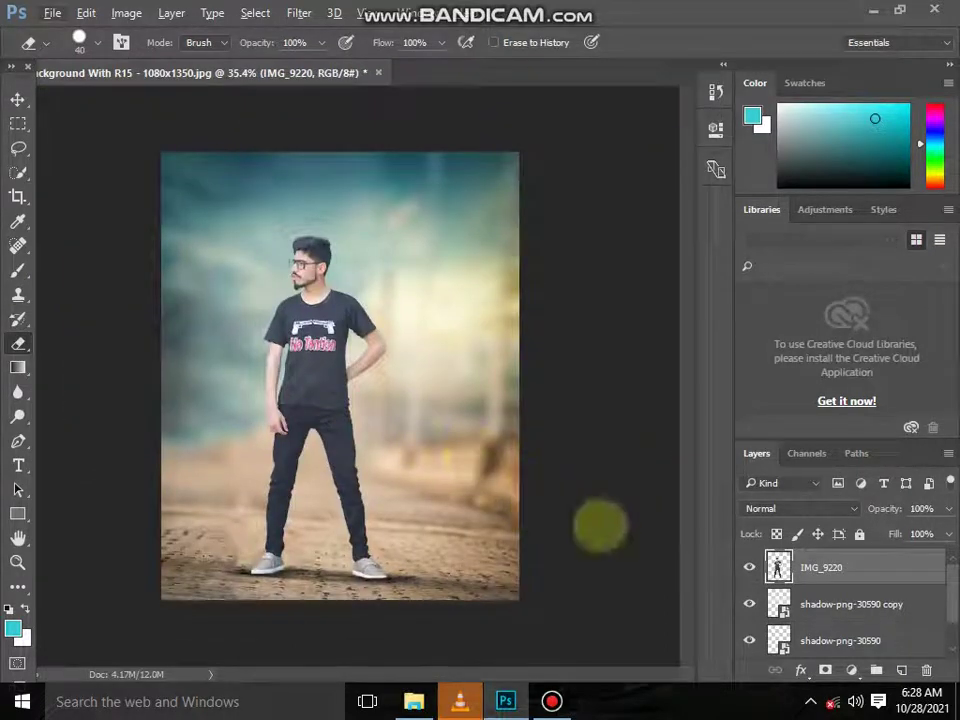
click(830, 604)
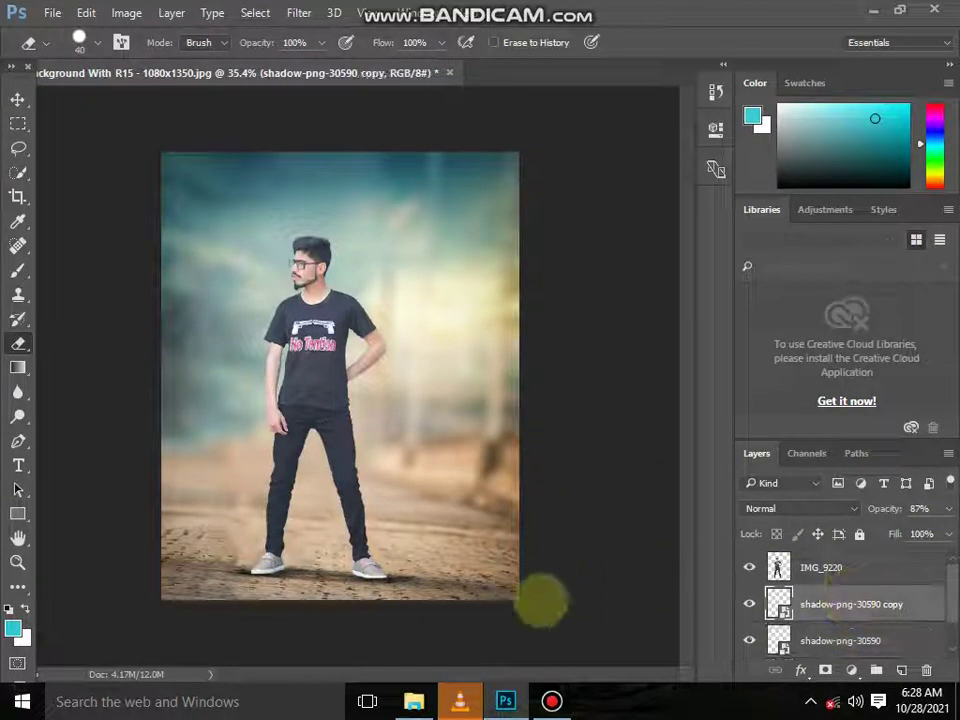
click(948, 508)
mouse_move(877, 531)
mouse_down()
mouse_move(943, 531)
mouse_move(875, 531)
mouse_up()
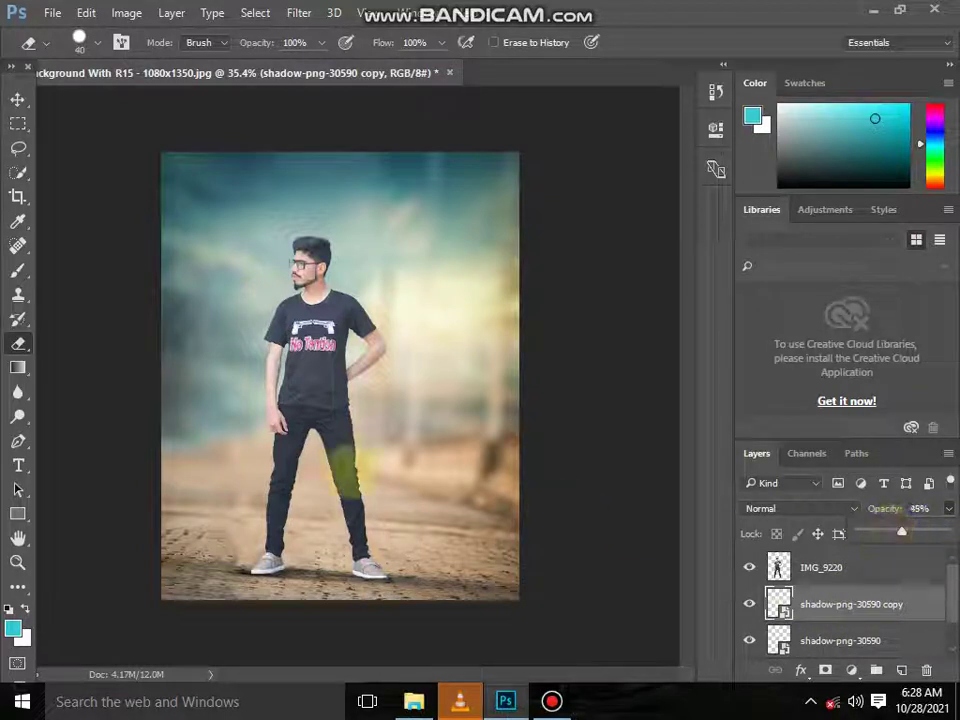
Step: Flatten all layers into a single Background layer
scroll(900, 600, down, 1)
right_click(830, 640)
click(830, 553)
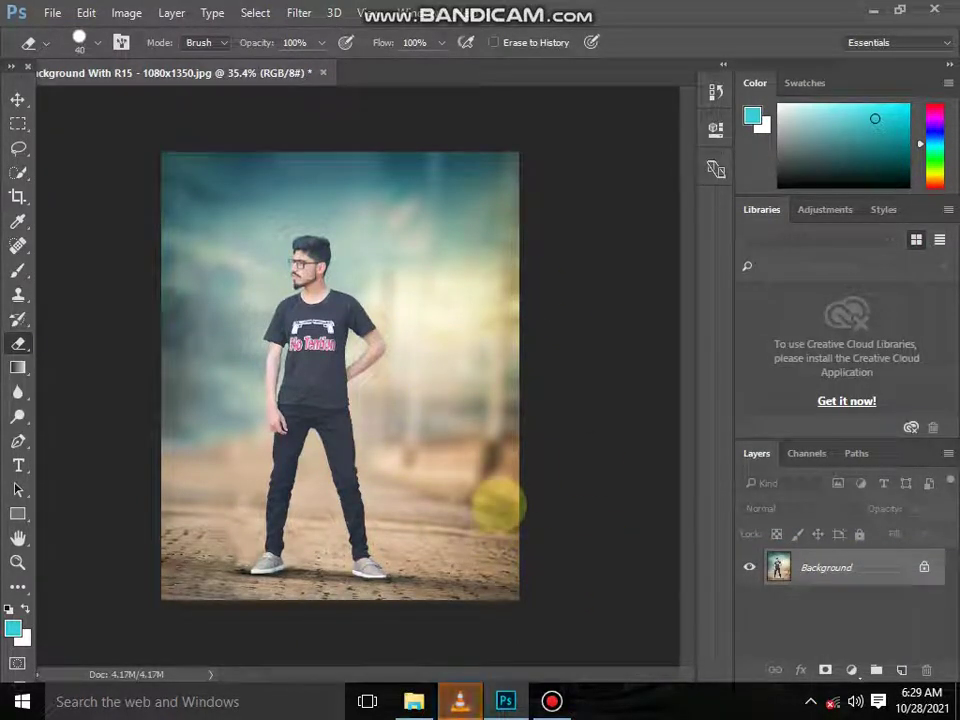
Step: In the Camera Raw filter, set Contrast +11, Highlights -73, Shadows +35, Blacks -20, Clarity +11 and Vibrance +12
key(ctrl+shift+a)
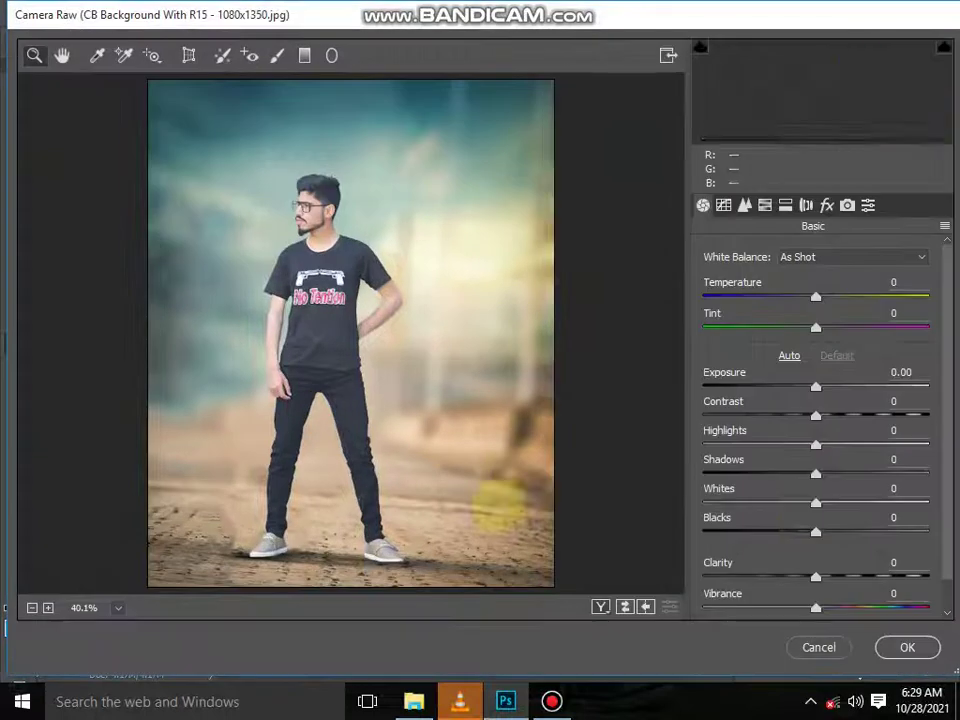
drag(822, 577, 827, 575)
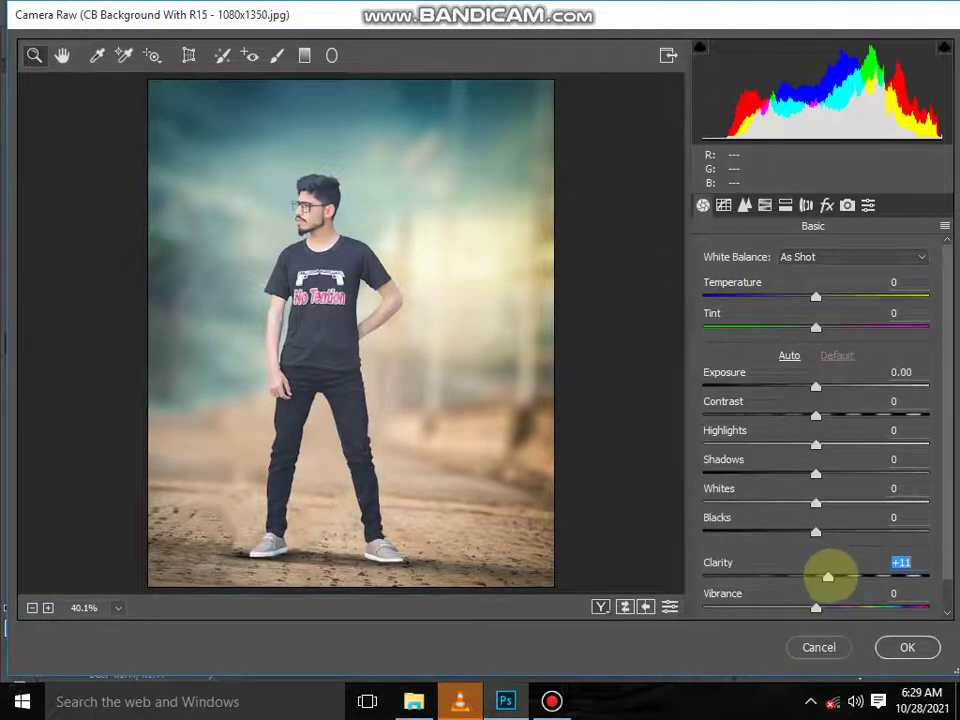
drag(815, 444, 733, 444)
drag(815, 473, 865, 473)
mouse_move(815, 531)
mouse_down()
mouse_move(846, 527)
mouse_move(799, 531)
mouse_up()
drag(815, 415, 827, 414)
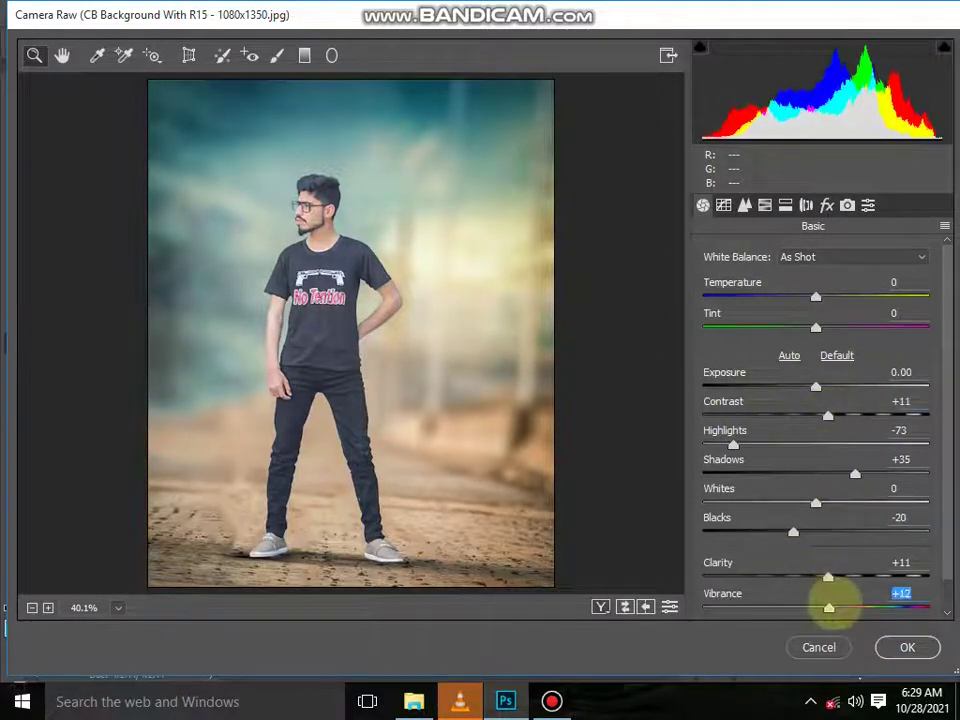
Step: Raise the parametric tone curve slightly and set noise reduction to Luminance 14, Luminance Contrast 10 and Color 10
click(723, 205)
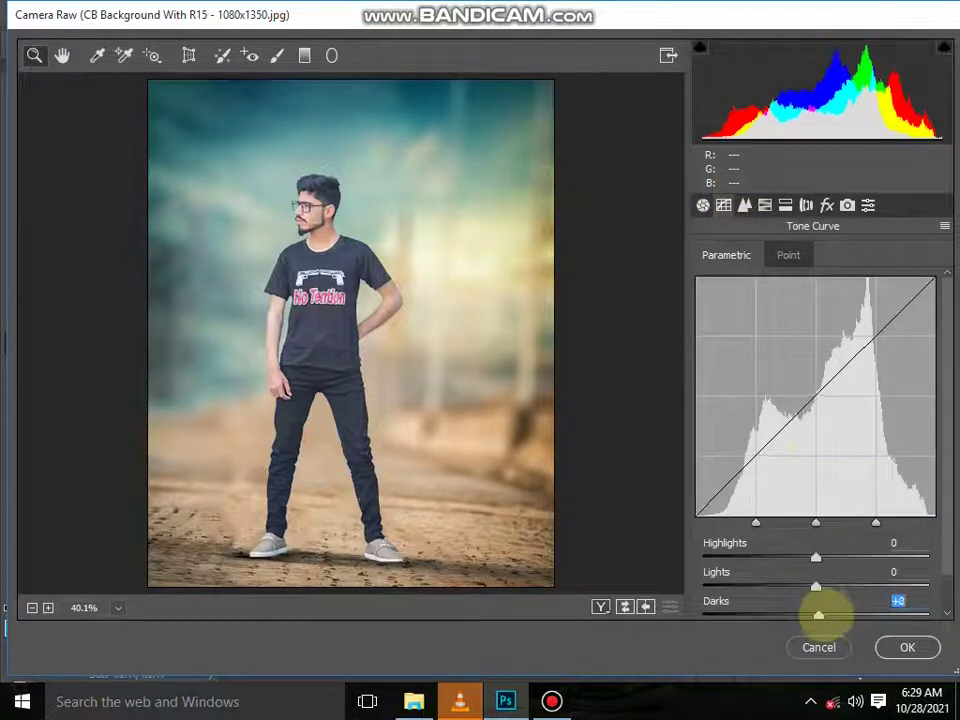
click(816, 584)
click(744, 205)
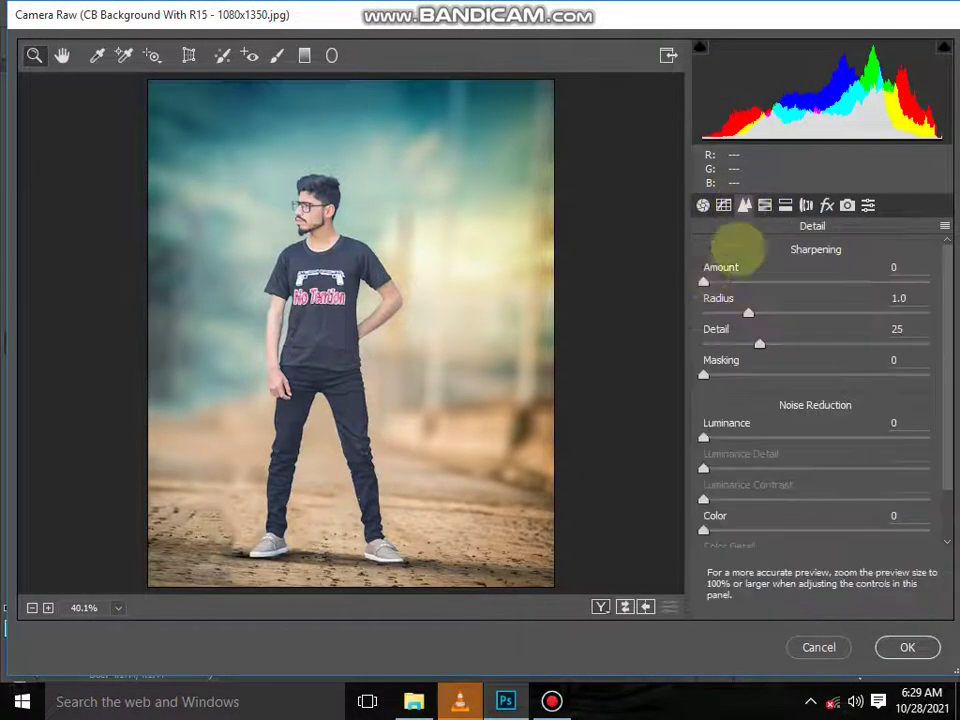
drag(703, 437, 733, 437)
drag(703, 499, 726, 499)
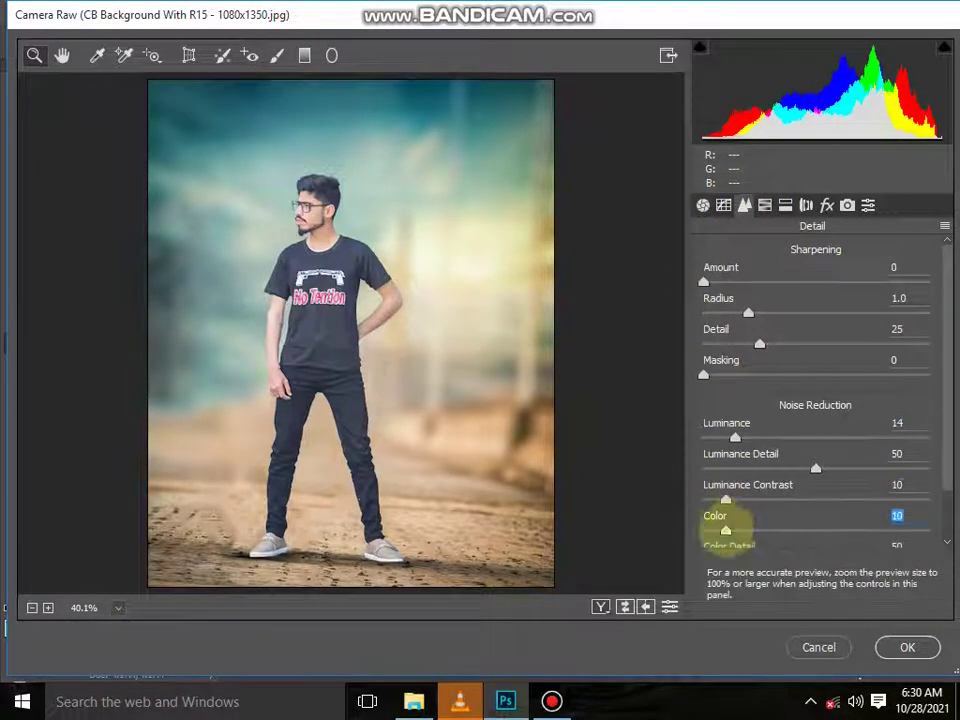
click(727, 530)
Step: Adjust the Oranges in HSL to saturation -32, luminance +16 and hue +54
click(764, 205)
click(770, 284)
drag(821, 383, 862, 383)
click(843, 284)
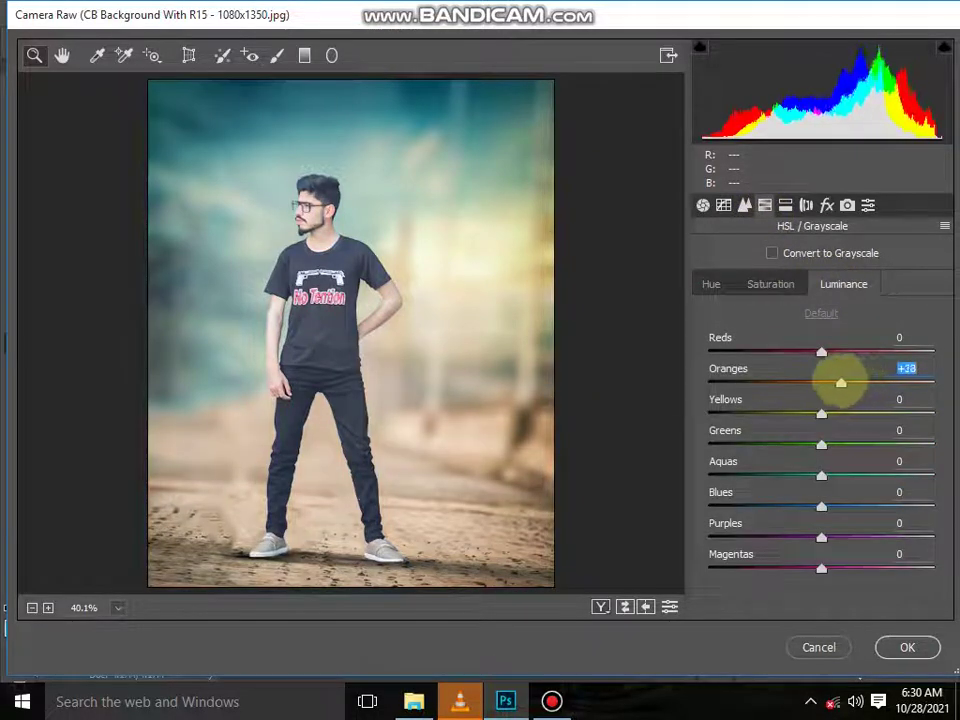
click(711, 284)
drag(821, 383, 864, 383)
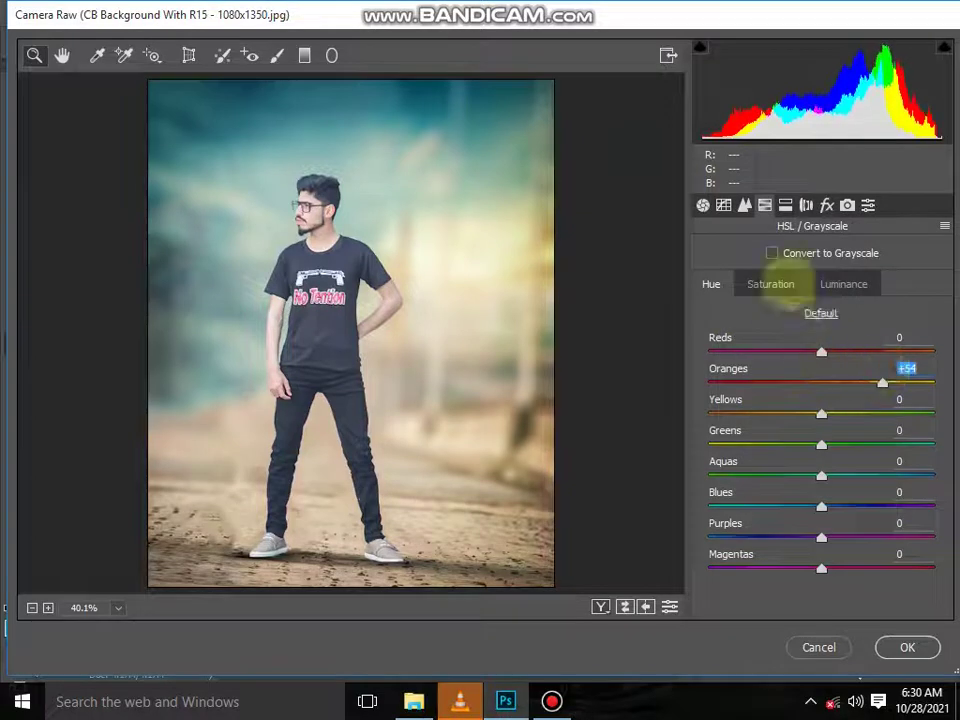
Step: Set the HSL saturation to Yellows +61, Greens +22, Aquas +22 and Blues +42
click(774, 284)
drag(843, 413, 877, 413)
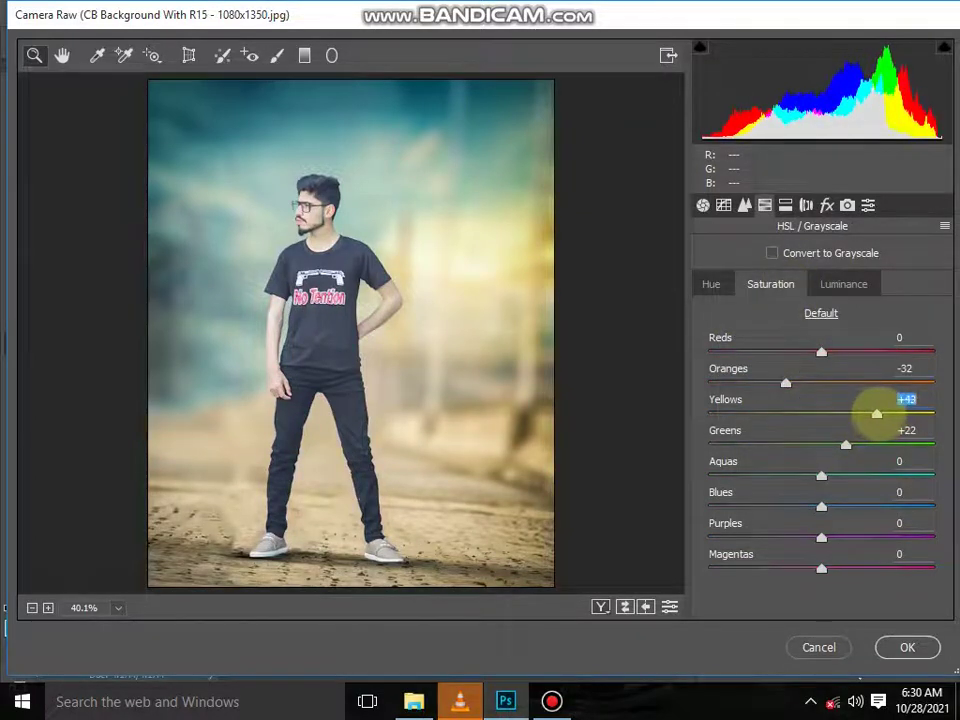
drag(821, 507, 868, 507)
drag(821, 476, 851, 471)
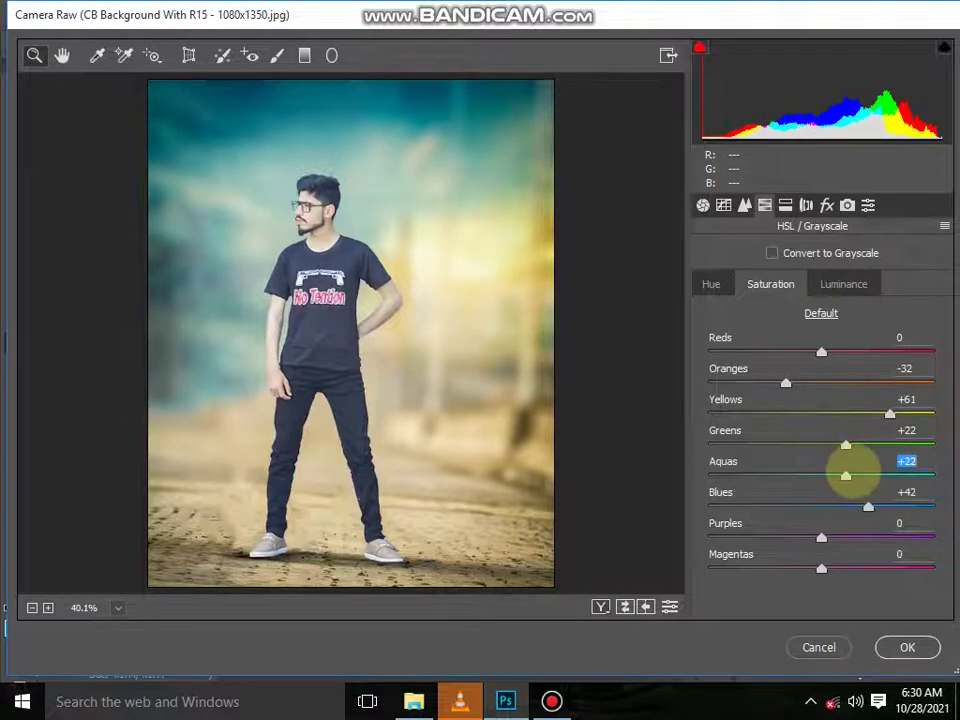
Step: Set the HSL hue to Blues -20, Aquas +25, Greens -100 and Yellows -30
click(710, 284)
click(821, 507)
mouse_move(772, 507)
mouse_down()
mouse_move(754, 507)
mouse_move(775, 507)
mouse_up()
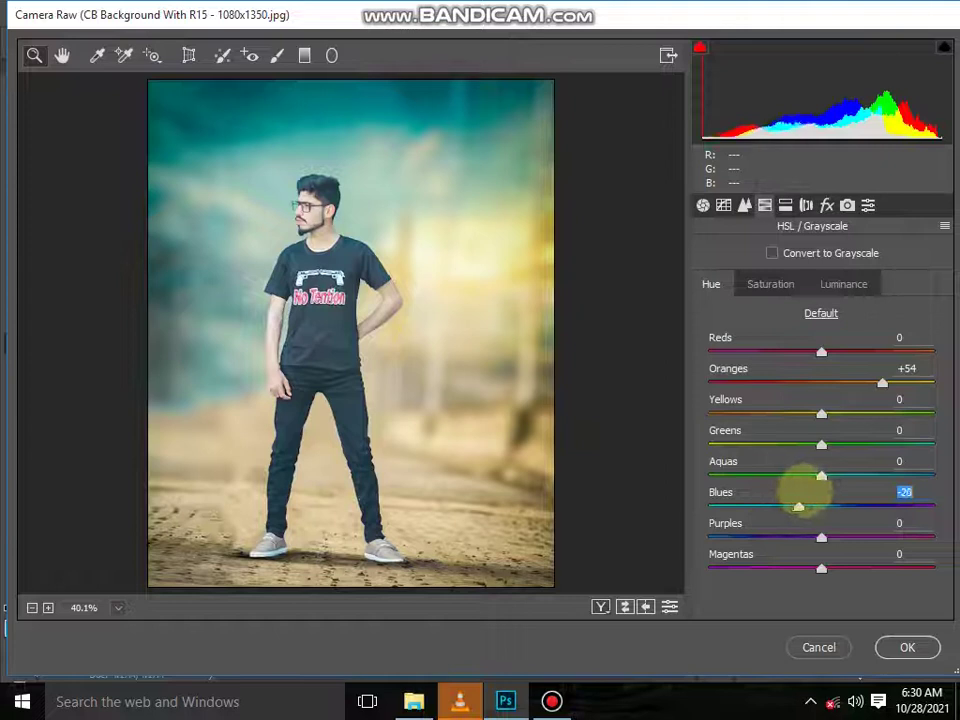
drag(821, 476, 707, 446)
drag(821, 413, 788, 413)
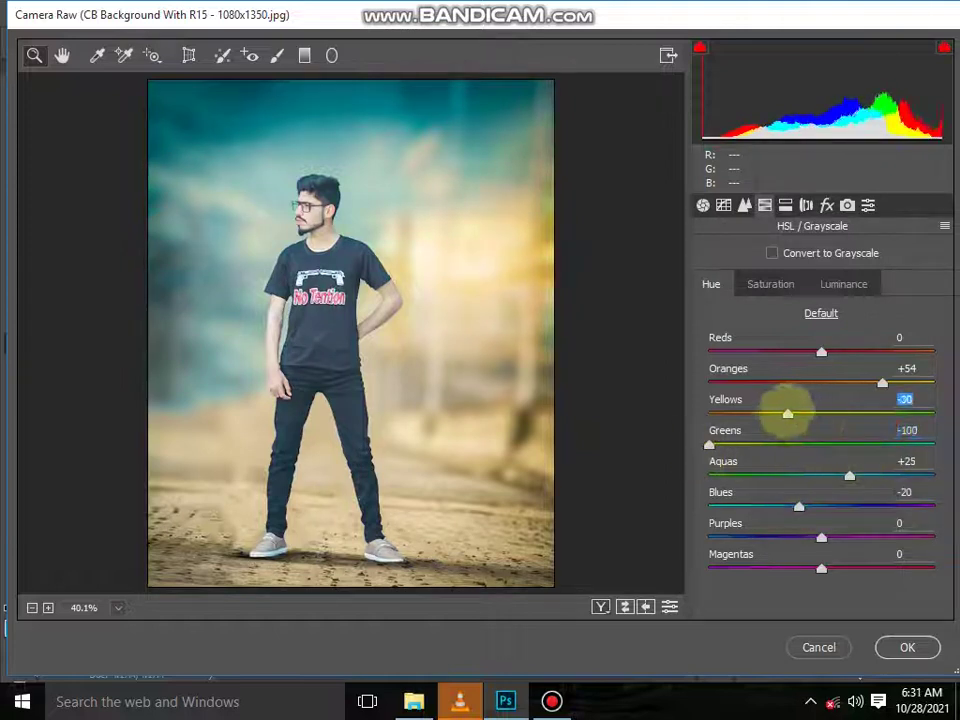
Step: Set the saturation of Purples to +14 and Magentas to +12, and compare the image before and after
click(771, 284)
drag(821, 537, 837, 537)
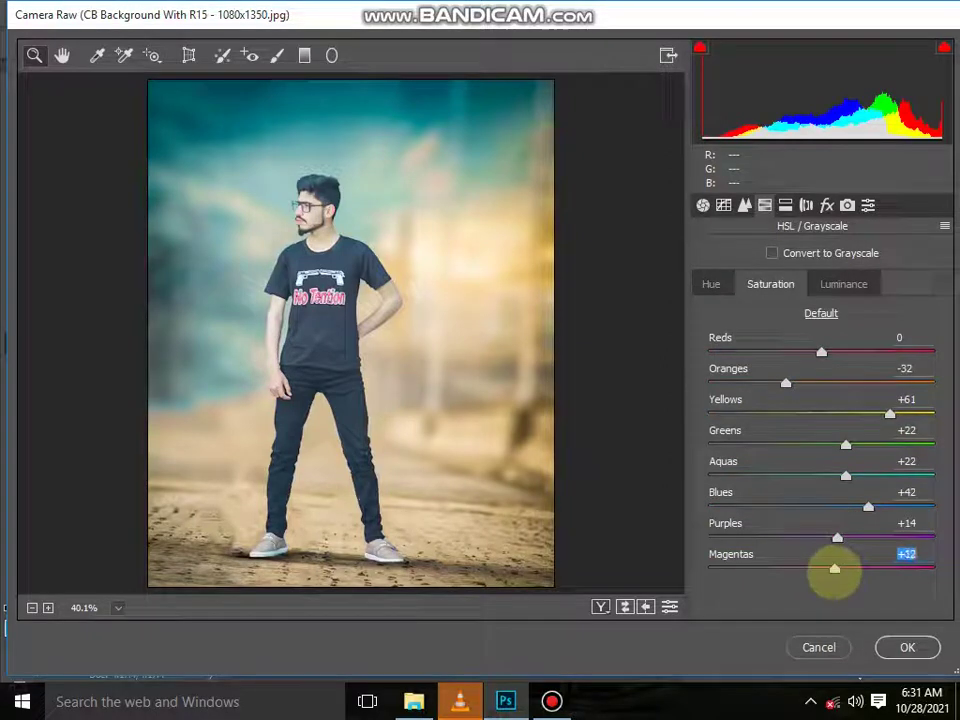
click(624, 607)
click(624, 607)
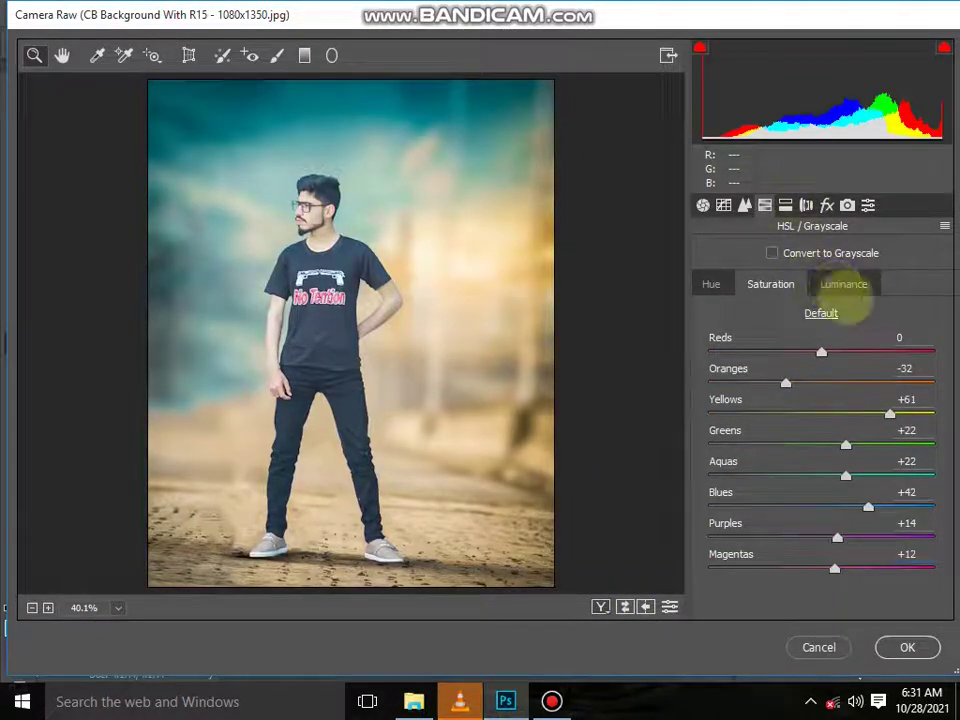
Step: Set the HSL luminance to Blues -29, Yellows -25, Oranges +14 and Reds -28, and slightly raise the Reds saturation
click(843, 284)
click(819, 507)
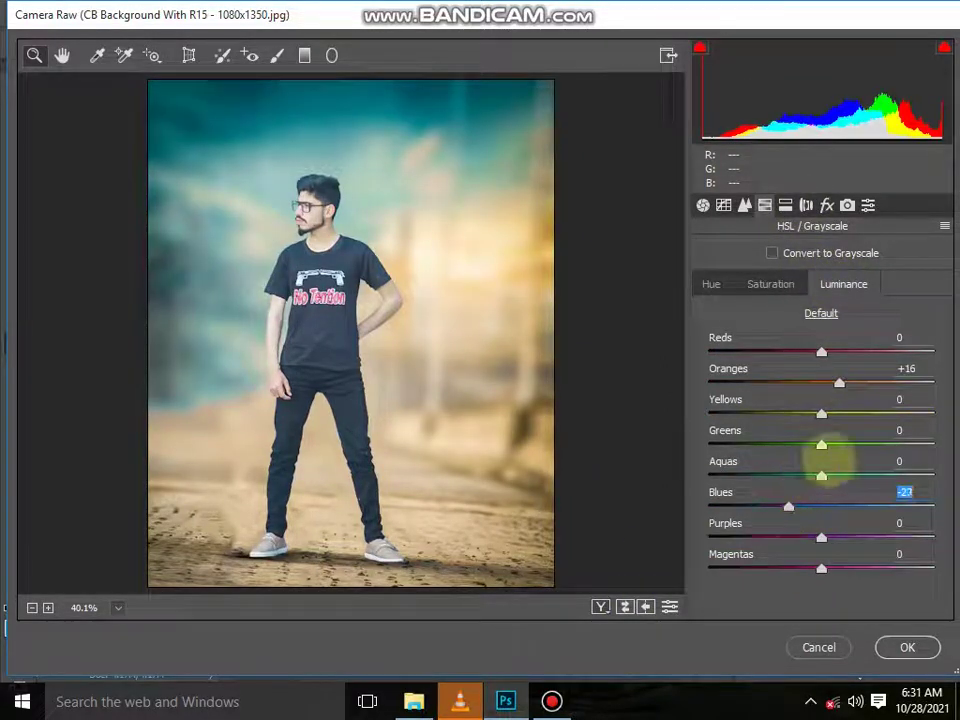
drag(821, 414, 793, 414)
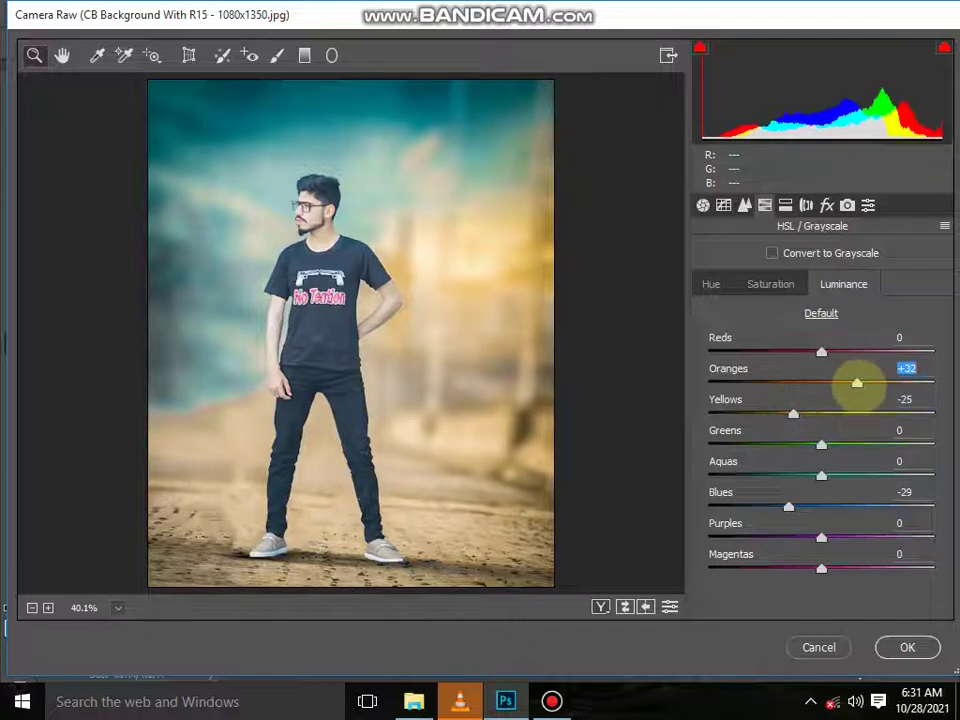
drag(839, 384, 837, 384)
drag(821, 352, 789, 351)
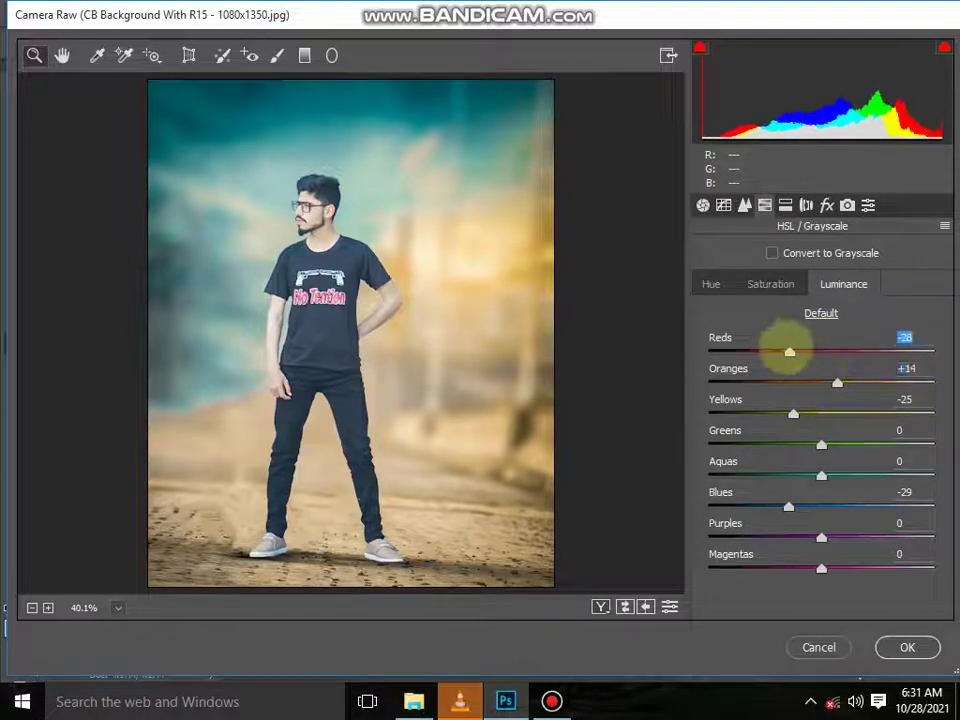
click(768, 285)
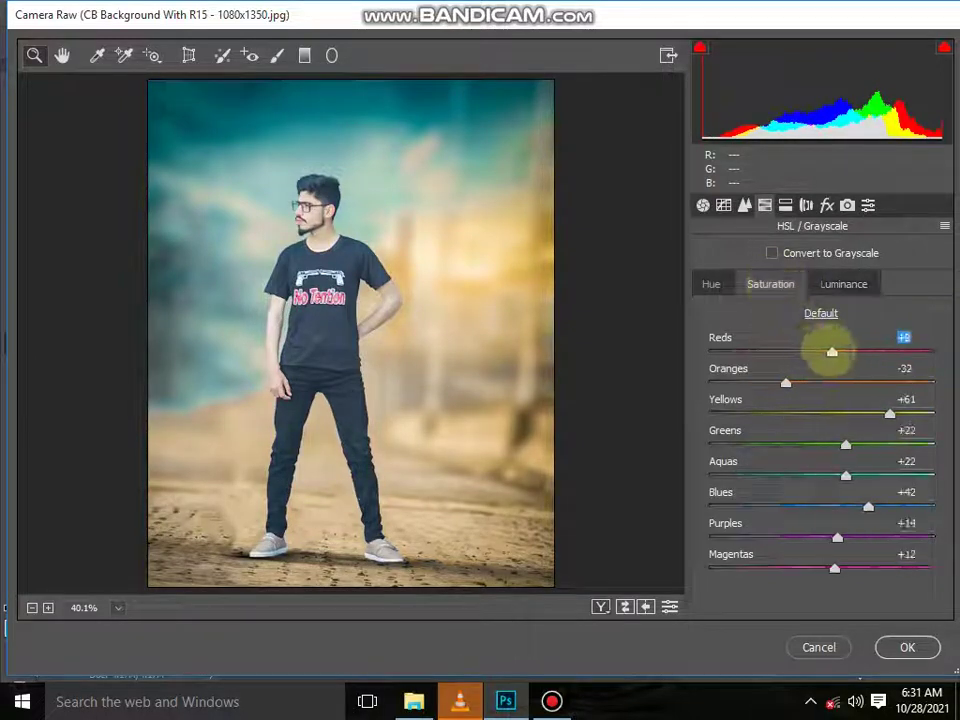
Step: Split-tone the image with highlights at hue 60, saturation 8 and shadows at hue 179, saturation 8
click(785, 205)
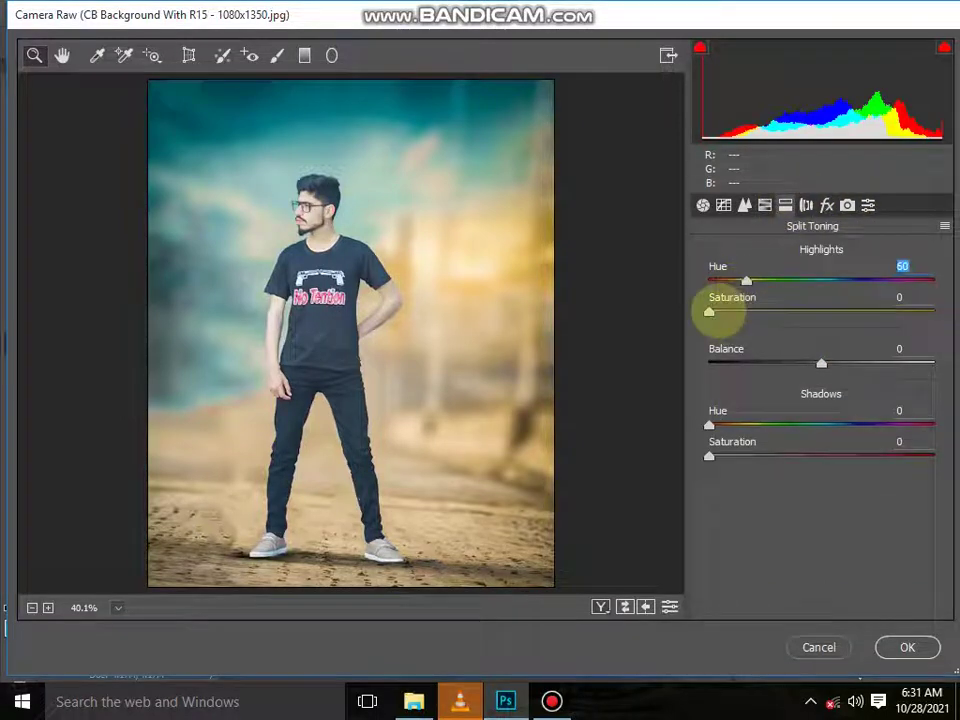
drag(710, 425, 820, 426)
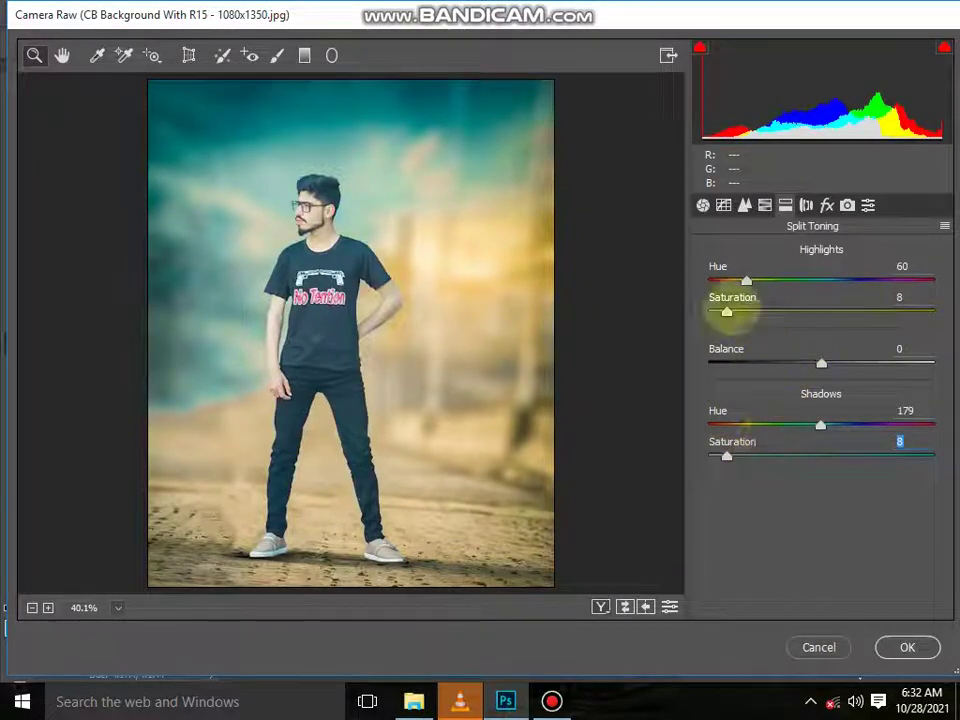
Step: Add grain with amount 3 and a post-crop vignette with amount -18, and apply the Camera Raw filter
click(826, 205)
click(711, 352)
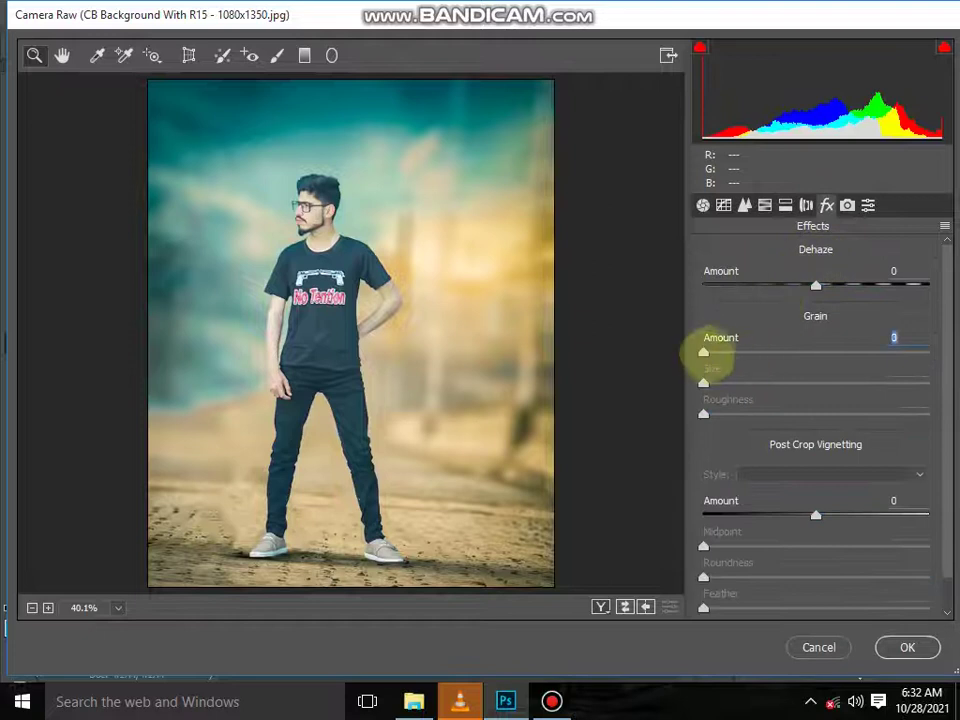
drag(816, 515, 795, 515)
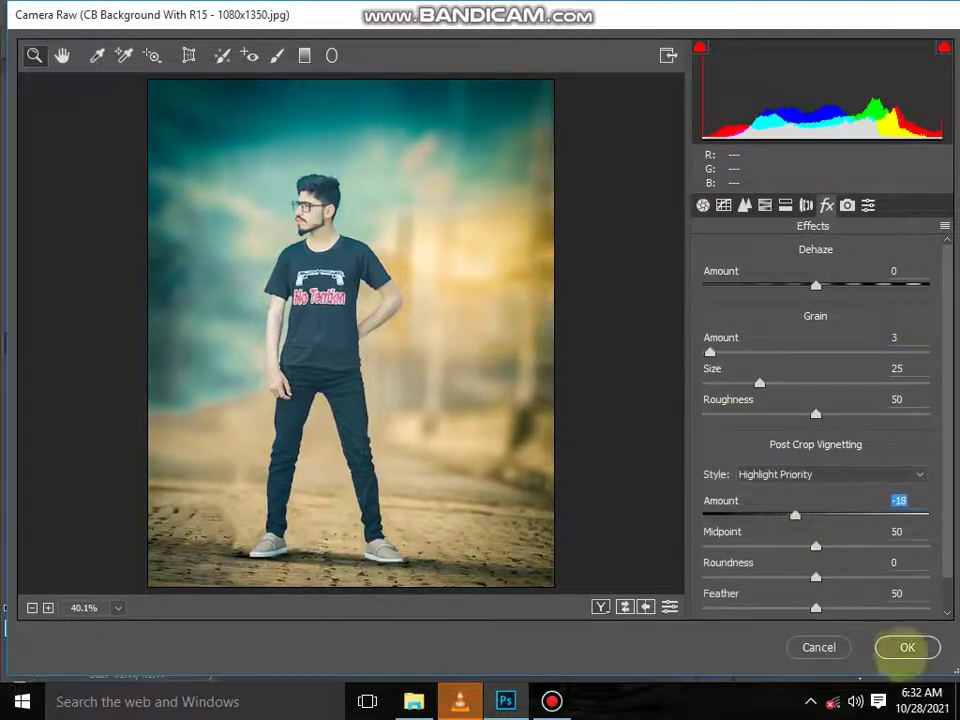
click(903, 647)
Step: Place the shadow-png-30600 image over the lower part of the photo, stretched past both sides, at 75% opacity
click(414, 702)
drag(549, 490, 435, 512)
drag(400, 468, 396, 574)
drag(163, 599, 113, 624)
drag(518, 624, 580, 610)
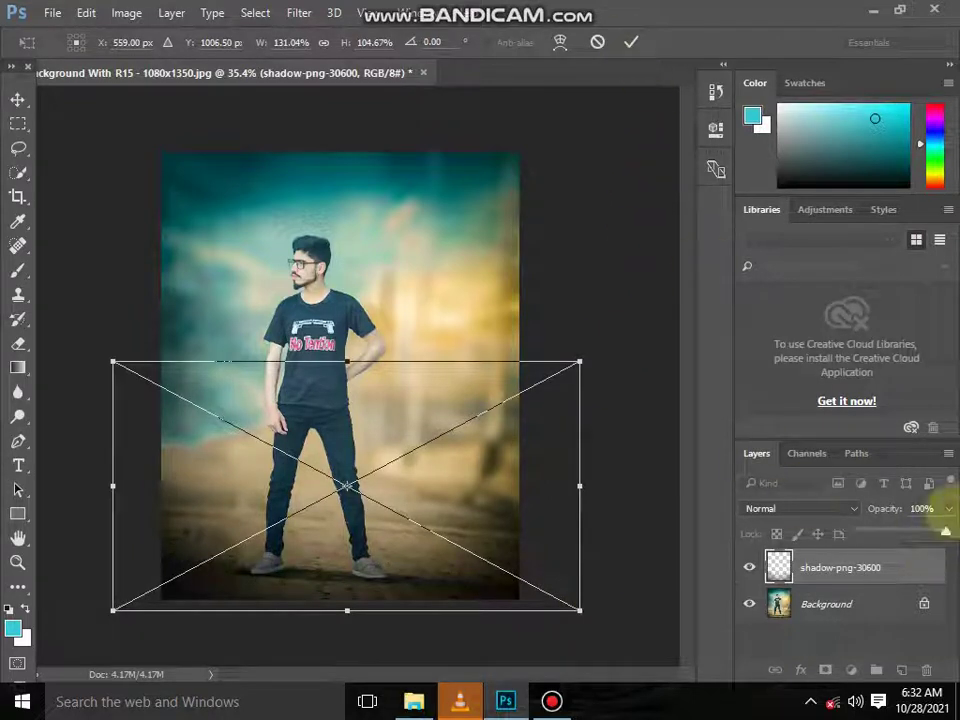
drag(947, 509, 920, 530)
click(631, 42)
Step: Merge the shadow layer into the Background and duplicate the resulting Background layer
key(e)
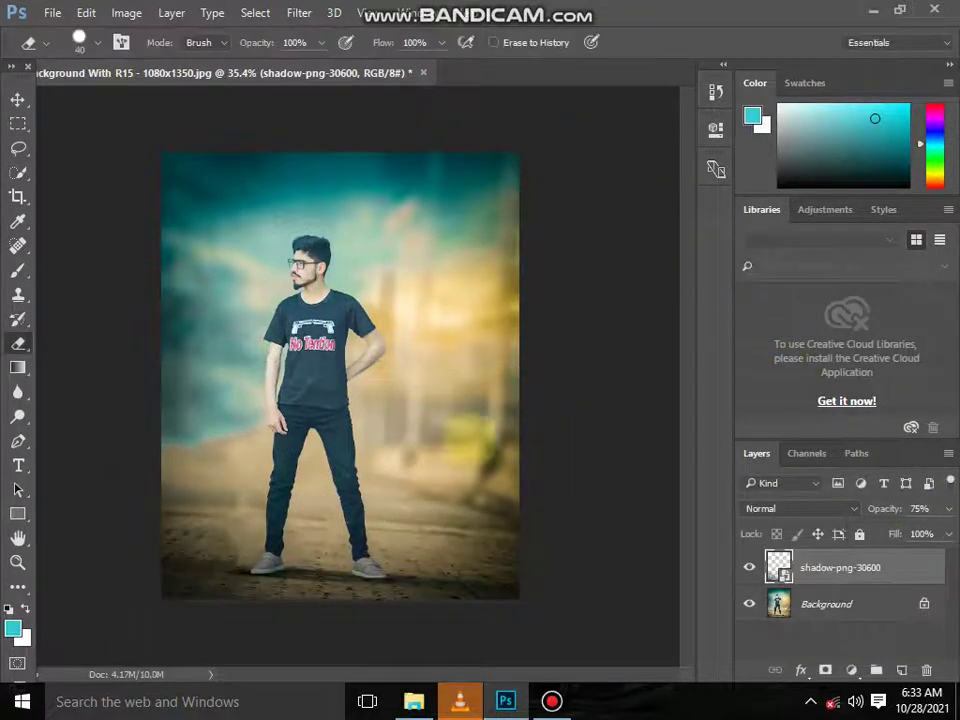
right_click(823, 605)
click(812, 544)
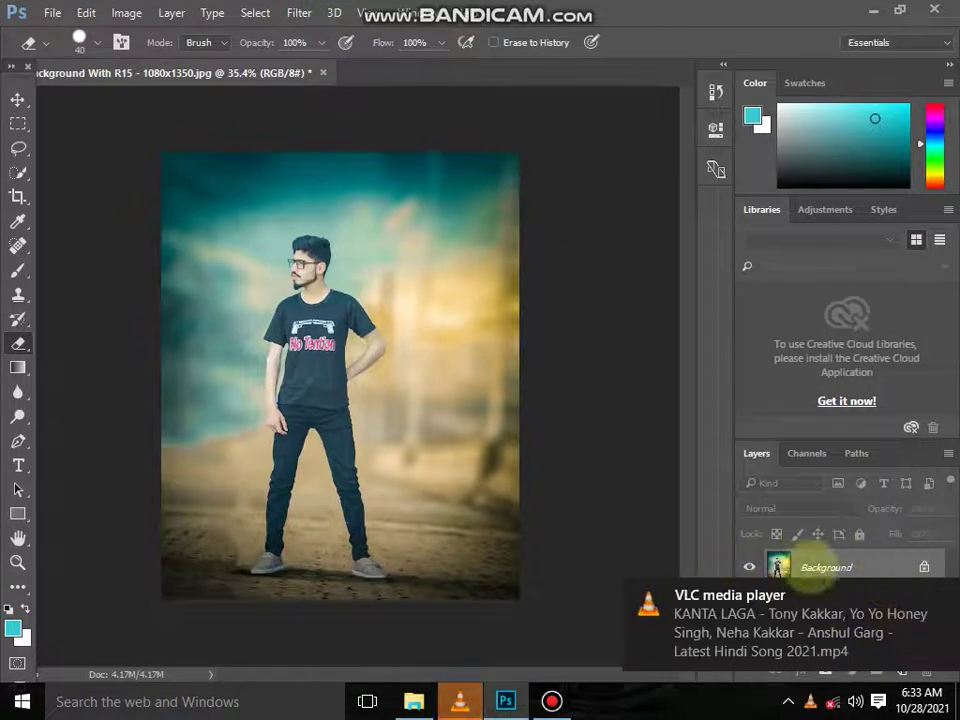
drag(852, 573, 903, 670)
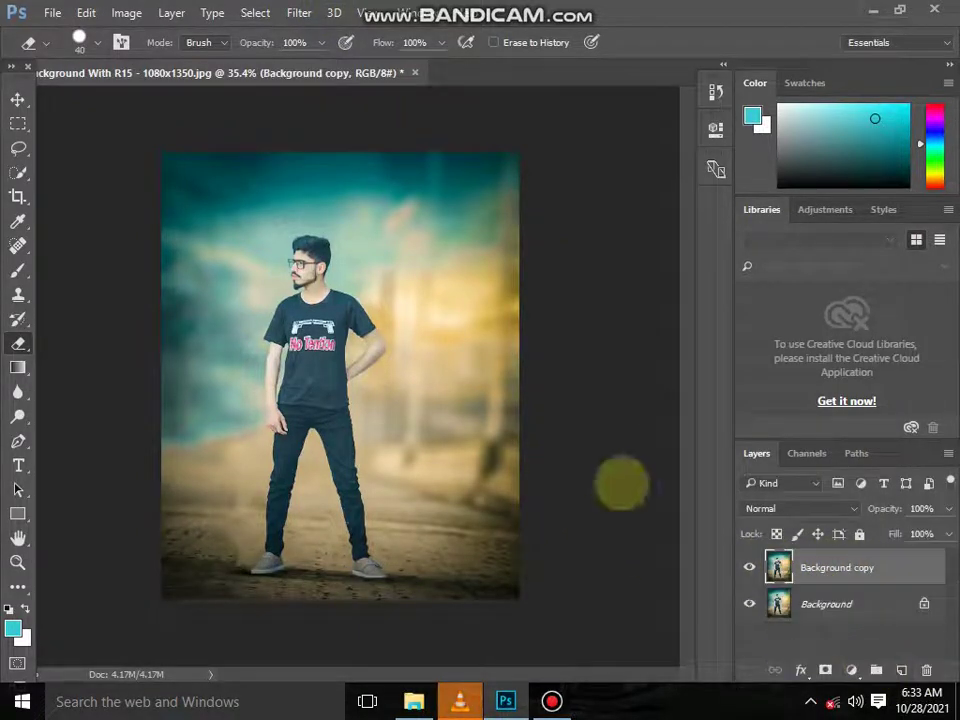
click(552, 701)
click(776, 162)
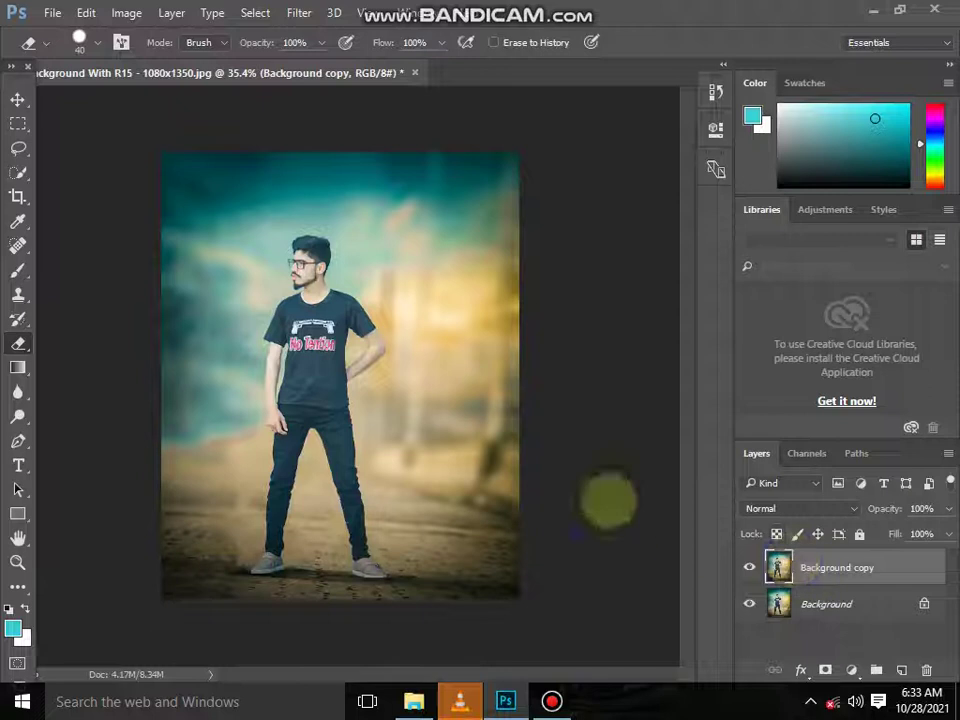
Step: Liquify the Background copy, pushing the man's hair up into a taller, fuller shape with a size 75 Forward Warp brush
click(299, 13)
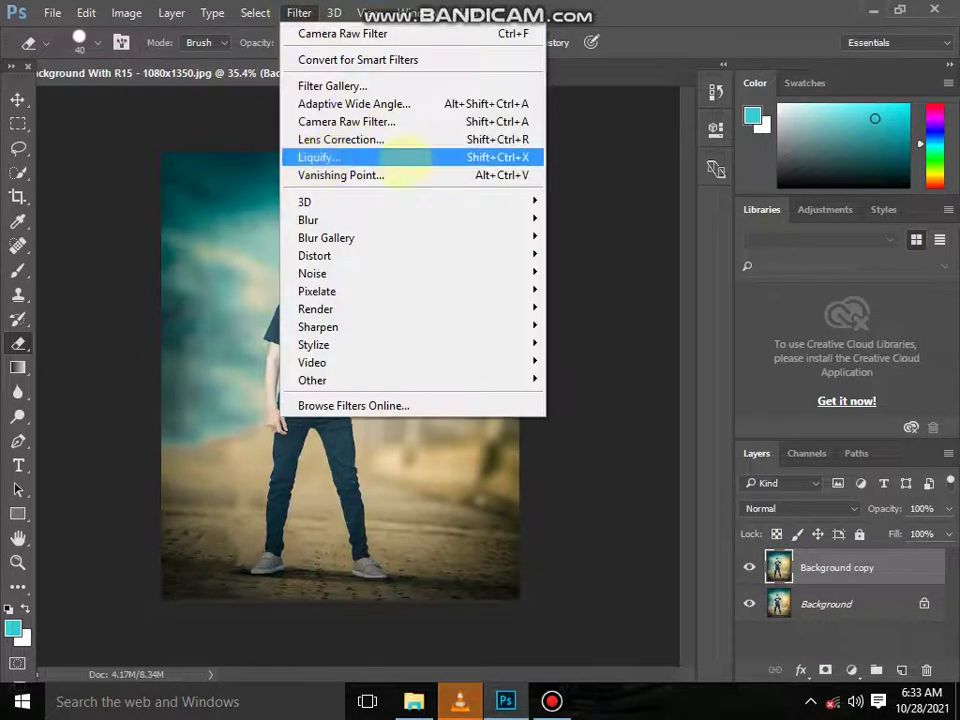
click(325, 157)
scroll(245, 138, up, 10)
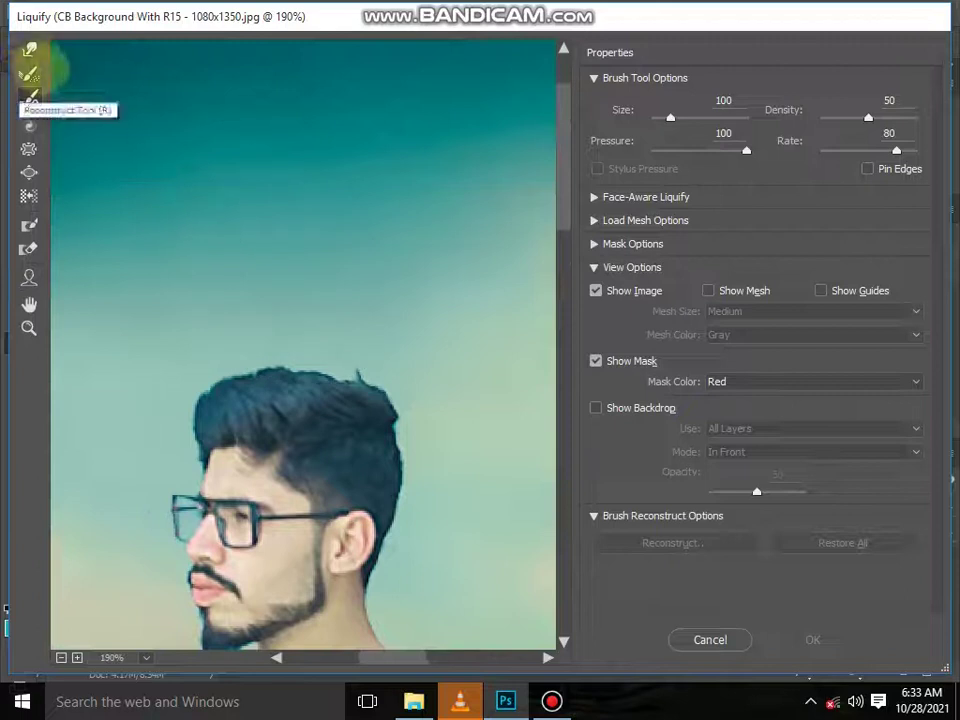
click(29, 49)
click(673, 118)
mouse_move(364, 364)
mouse_down()
mouse_move(336, 388)
mouse_move(308, 368)
mouse_up()
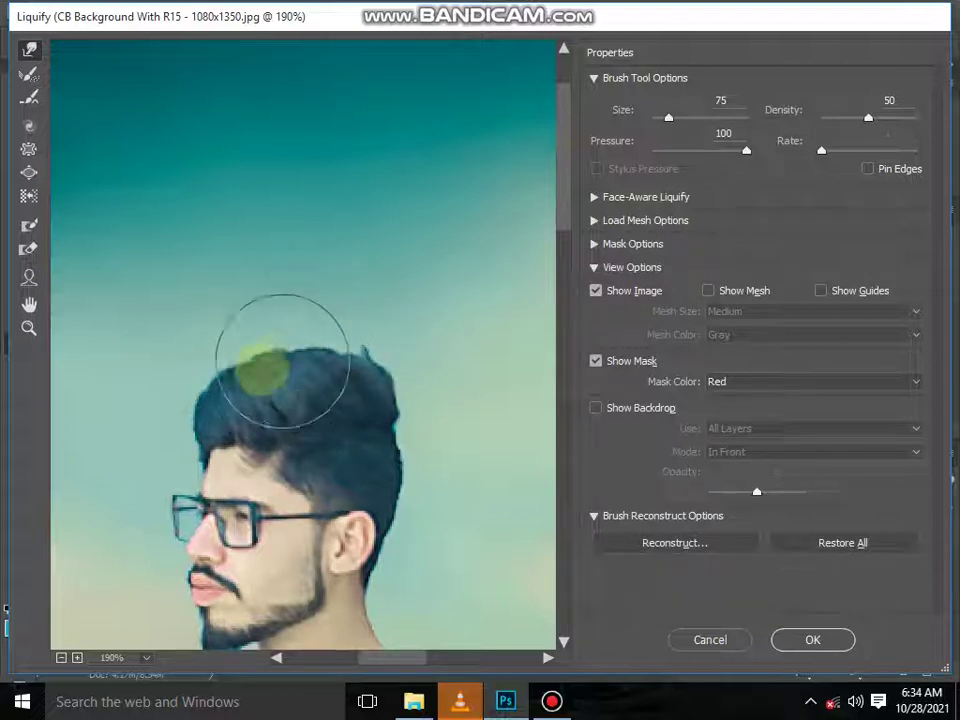
drag(300, 370, 367, 354)
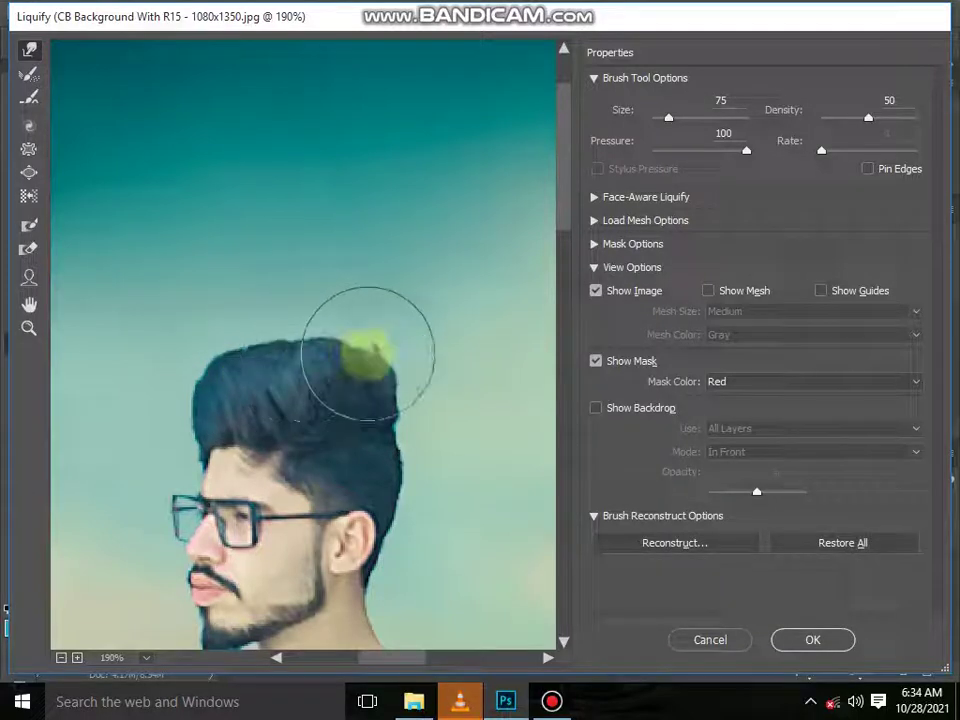
drag(429, 366, 352, 341)
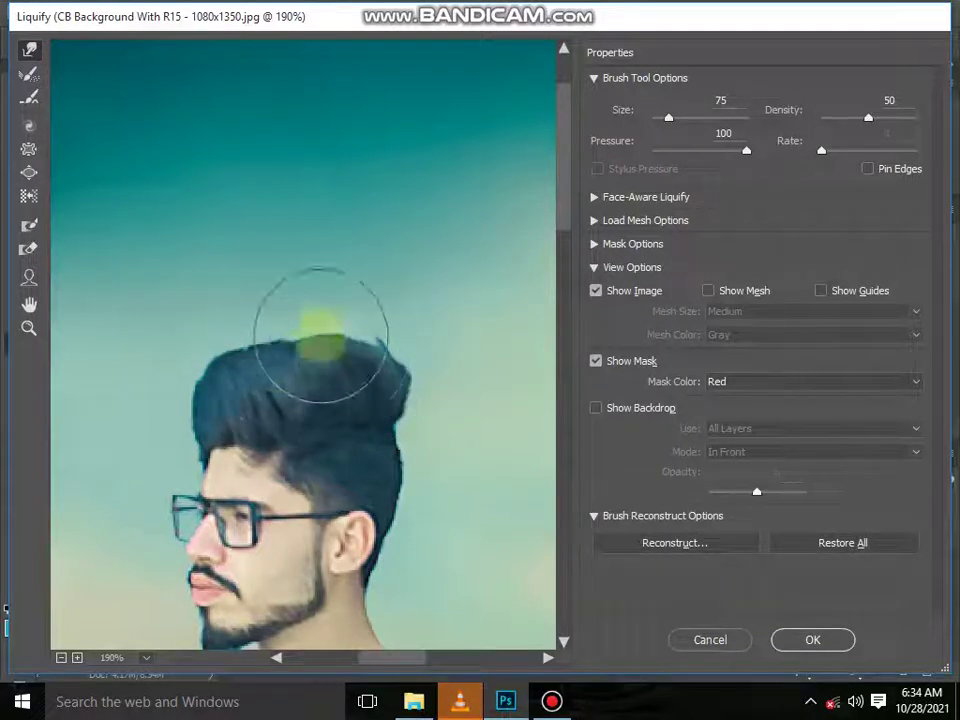
mouse_move(237, 370)
mouse_down()
mouse_move(191, 385)
mouse_move(241, 377)
mouse_up()
drag(300, 374, 347, 357)
Step: Check the reshaped hair against the whole figure, refine its top outline and apply the Liquify filter
scroll(473, 416, down, 8)
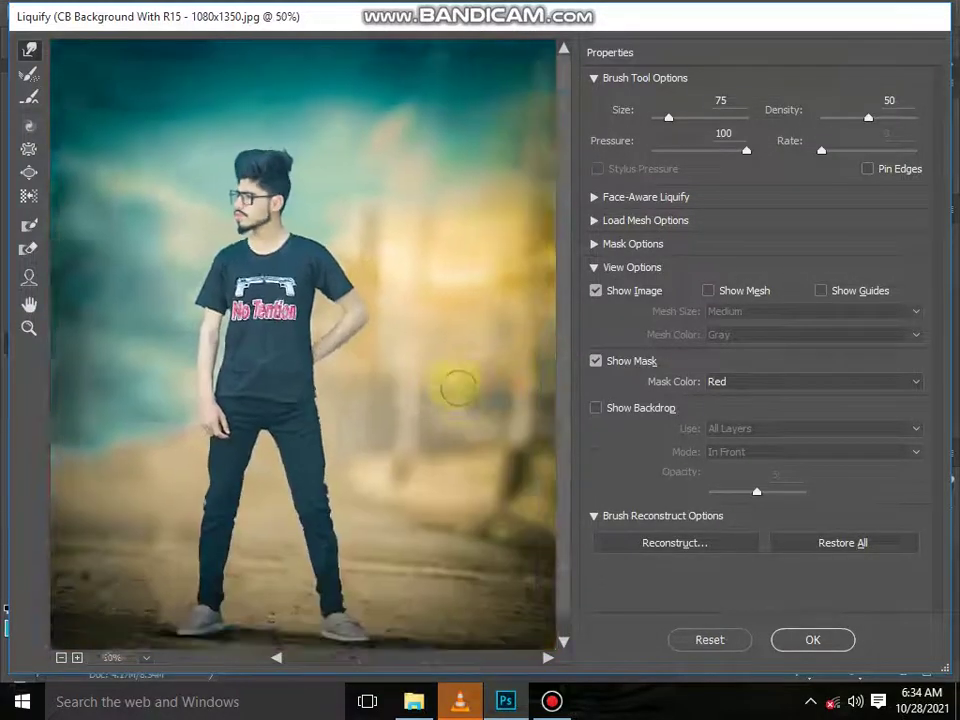
scroll(371, 257, up, 2)
scroll(309, 151, up, 4)
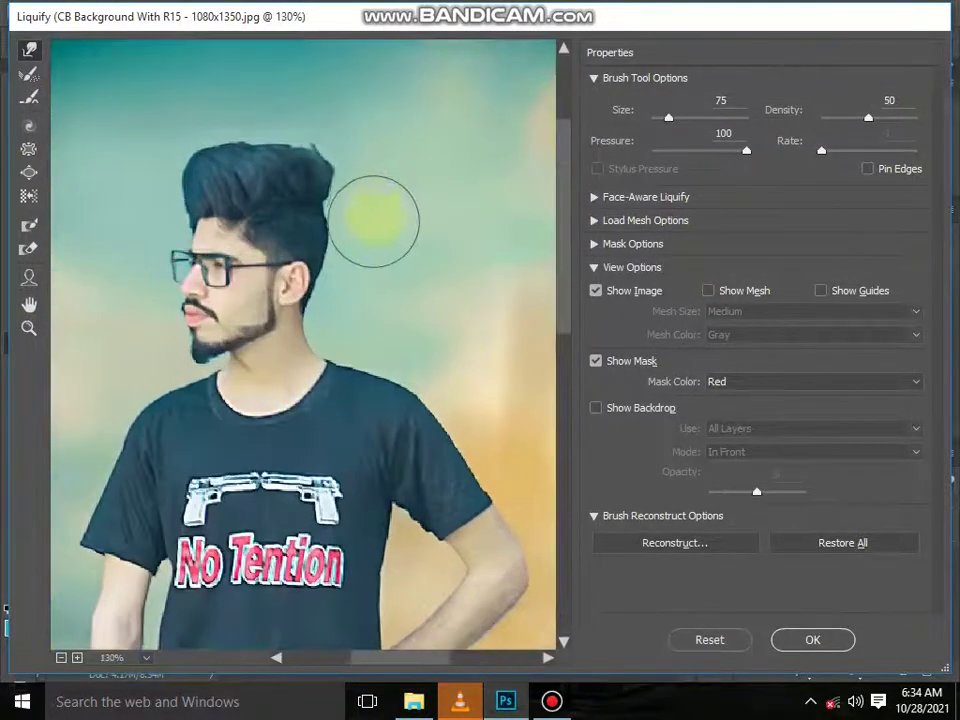
mouse_move(323, 126)
mouse_down()
mouse_move(188, 131)
mouse_move(221, 127)
mouse_up()
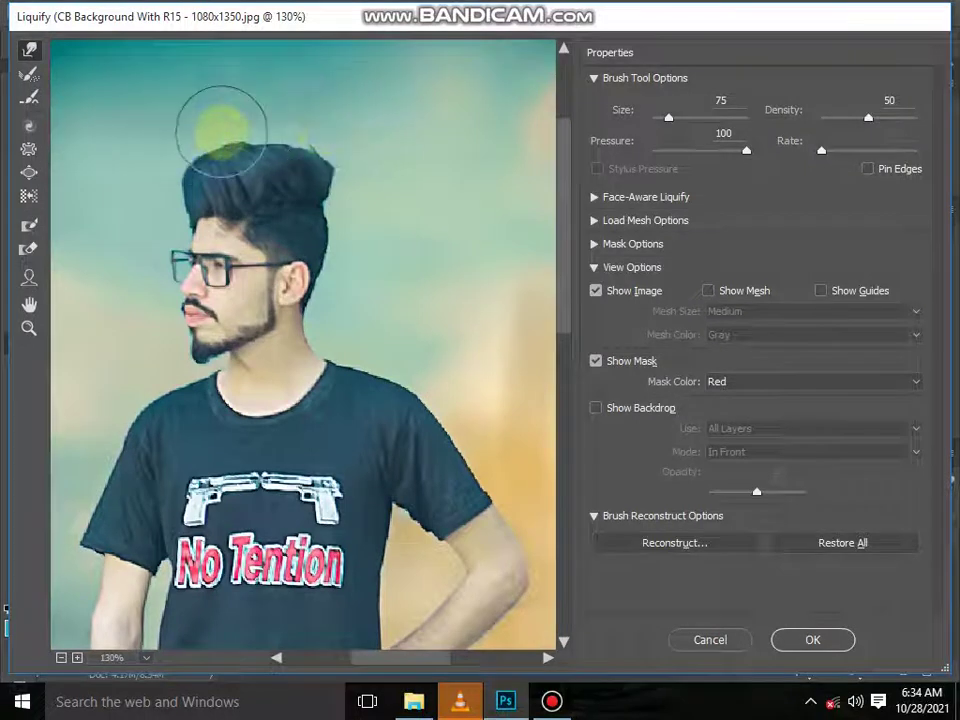
scroll(401, 321, down, 5)
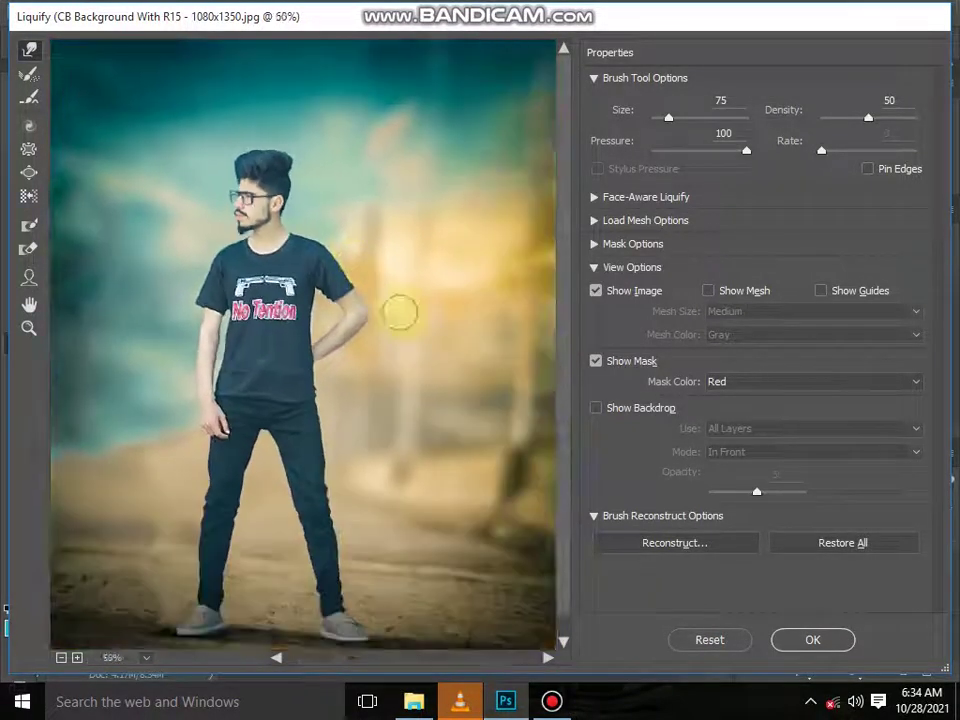
click(808, 645)
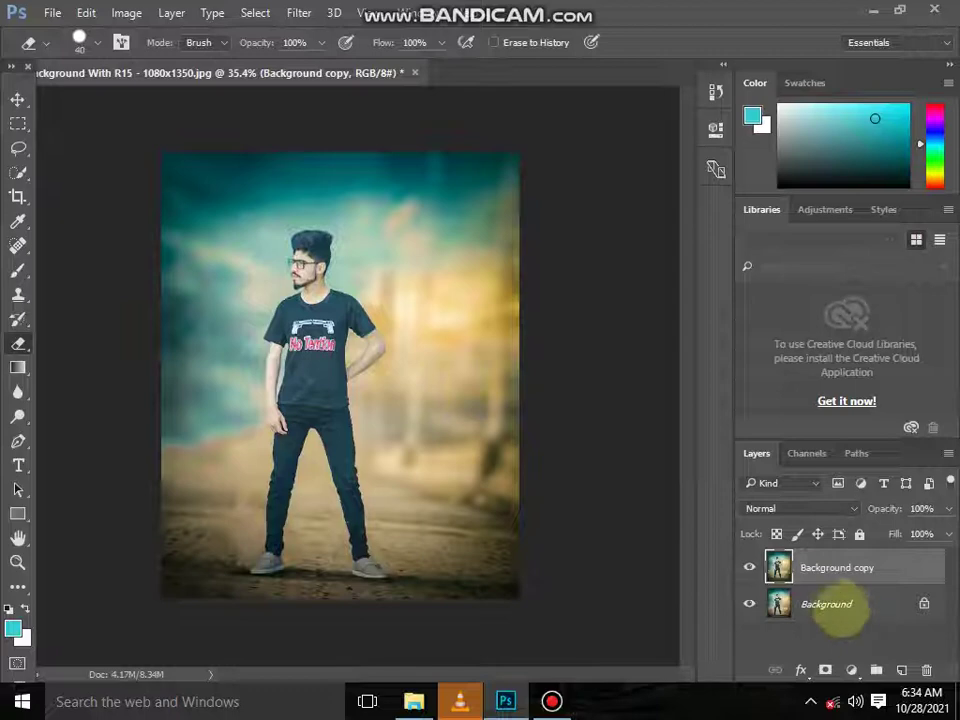
Step: Smooth the skin of the man's bent arm using the Mixer Brush at 34 px
click(17, 270)
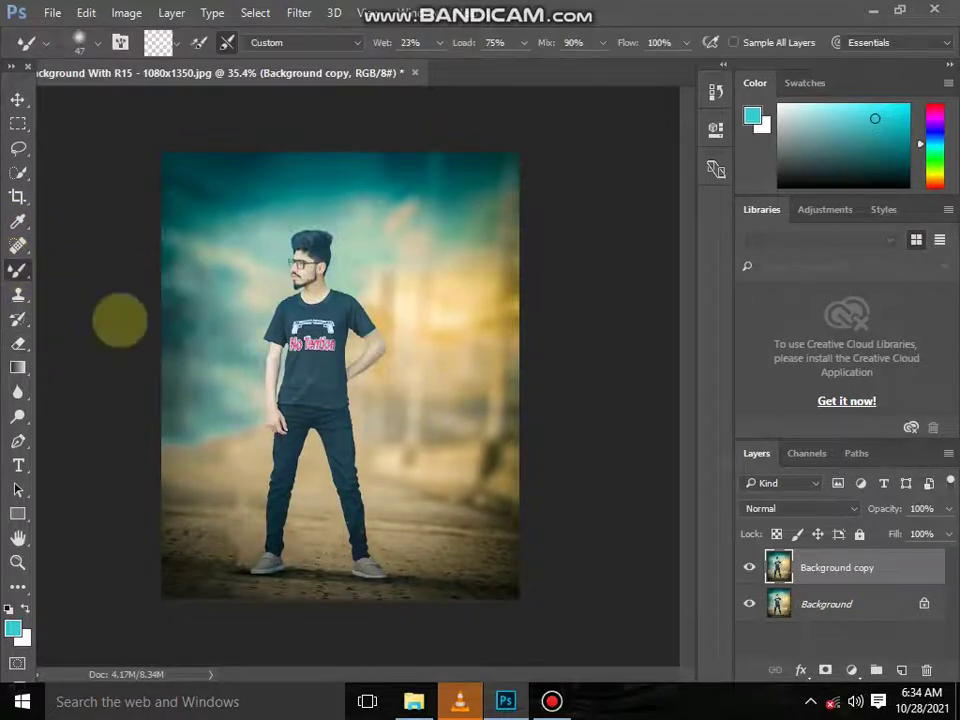
scroll(474, 390, up, 10)
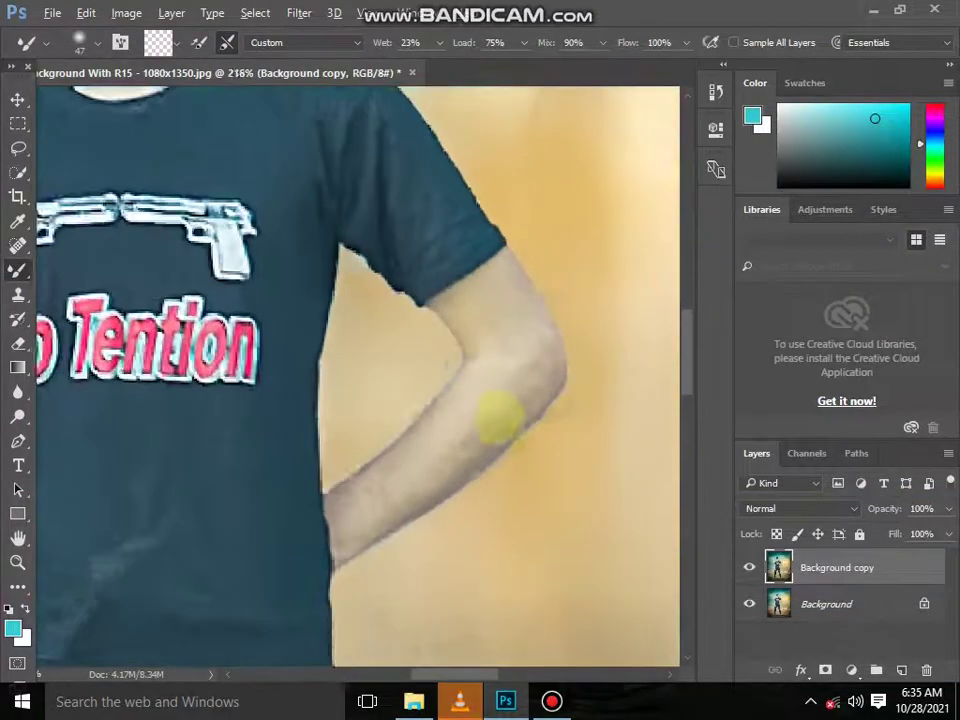
right_click(474, 390)
drag(612, 389, 596, 389)
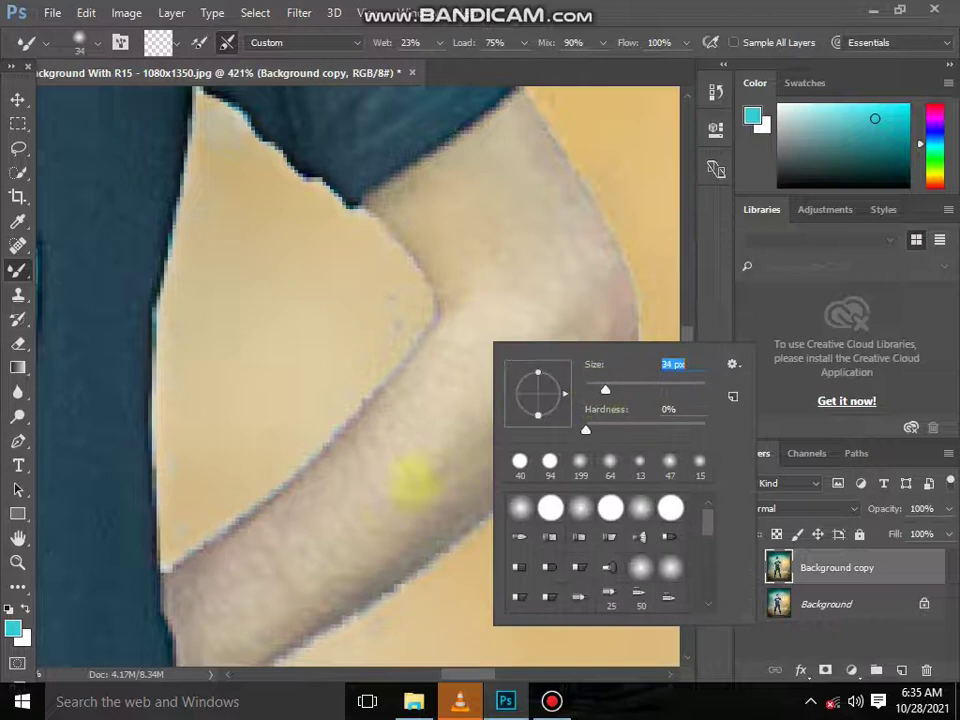
click(416, 481)
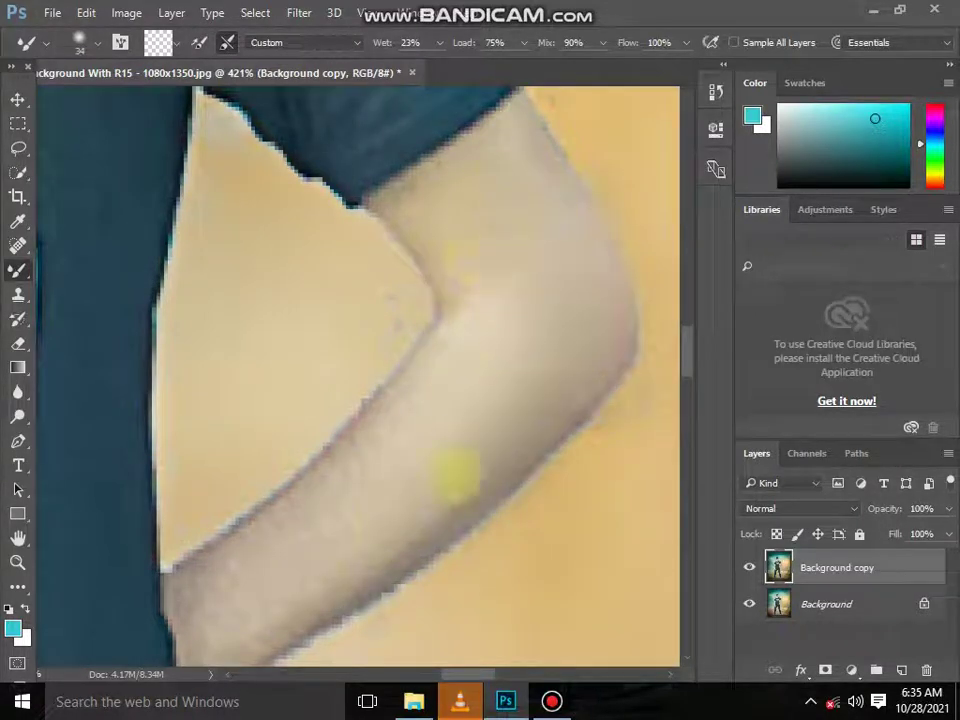
drag(555, 379, 564, 278)
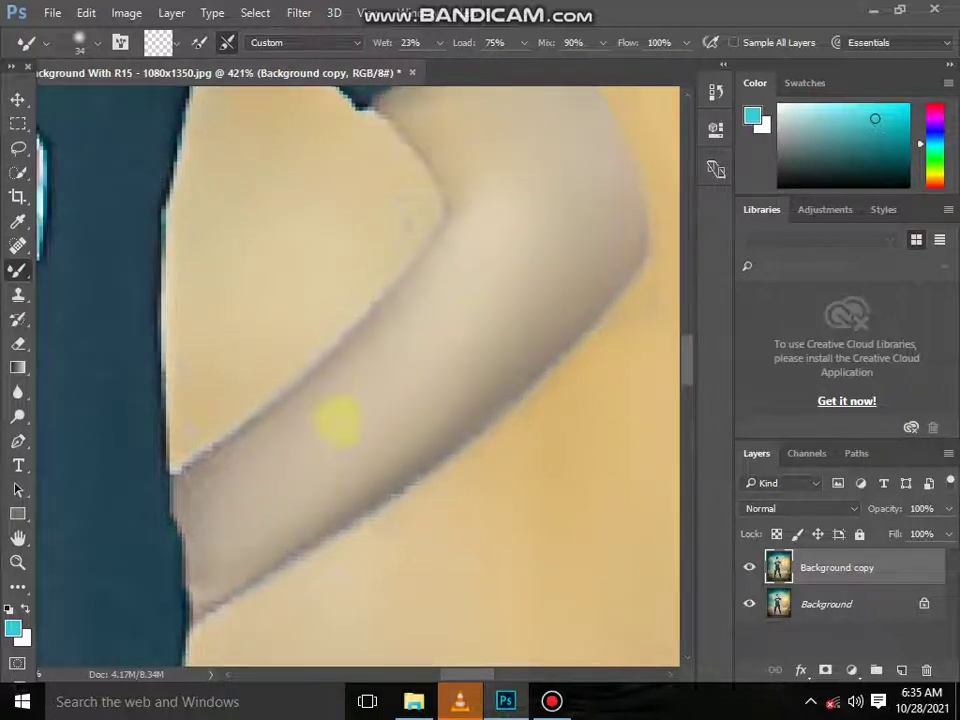
drag(536, 89, 458, 288)
Step: Smooth the skin of the man's hanging arm from the sleeve down to the back of the hand
drag(394, 337, 542, 276)
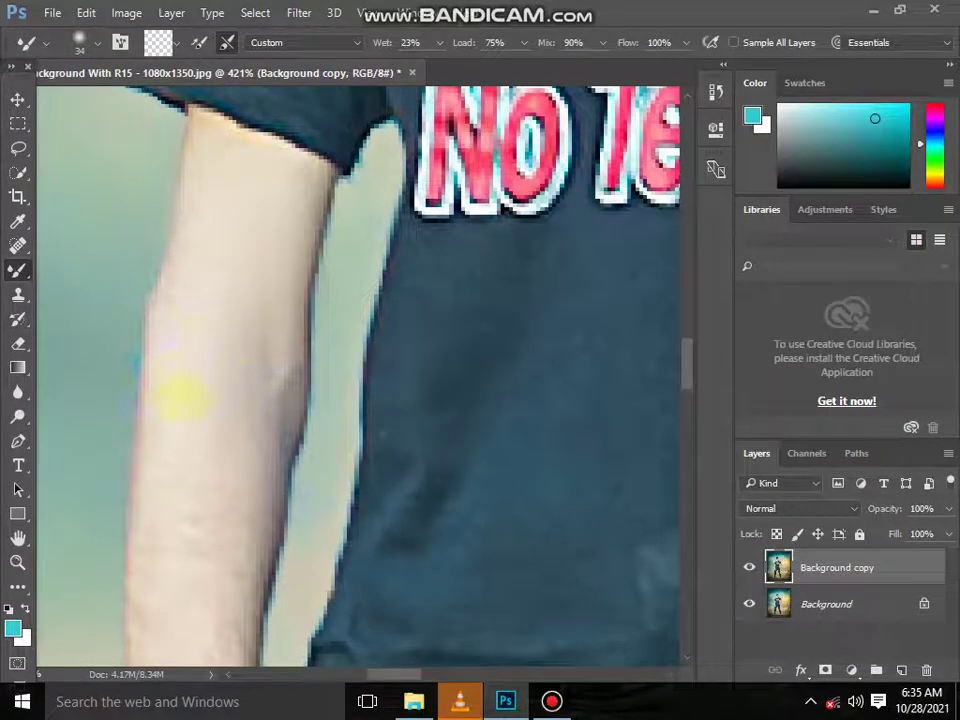
scroll(183, 365, down, 3)
scroll(210, 400, down, 3)
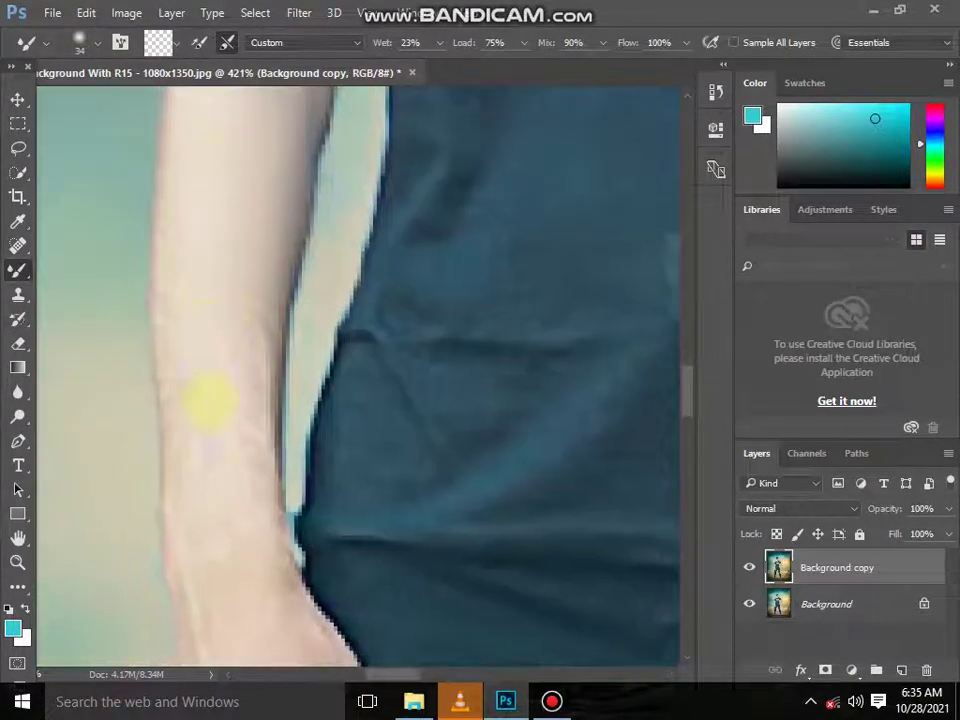
scroll(209, 350, down, 3)
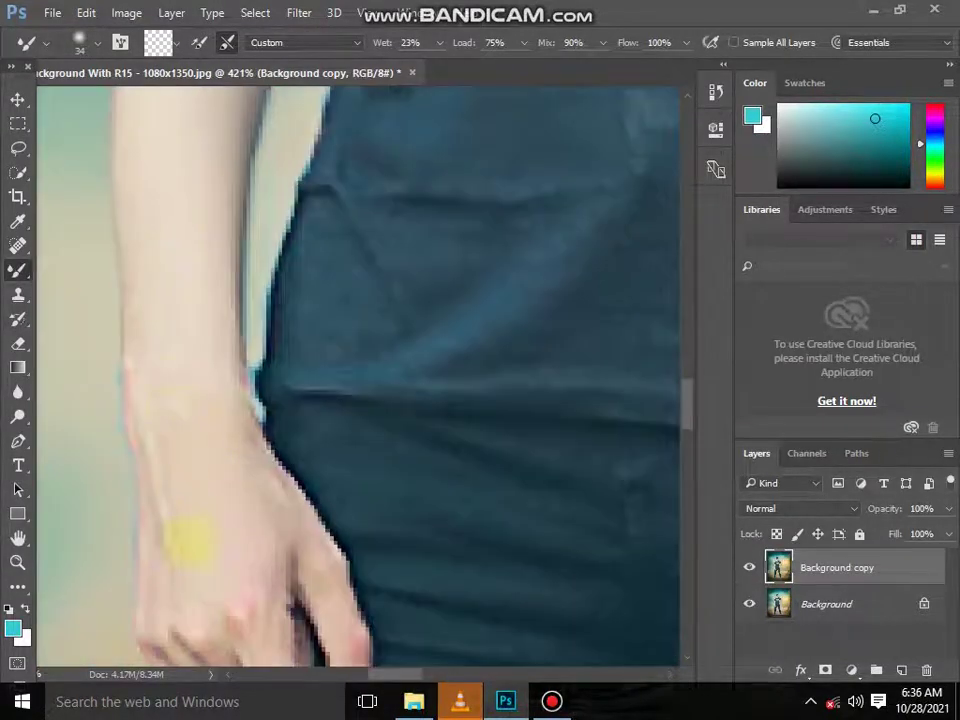
scroll(358, 375, down, 3)
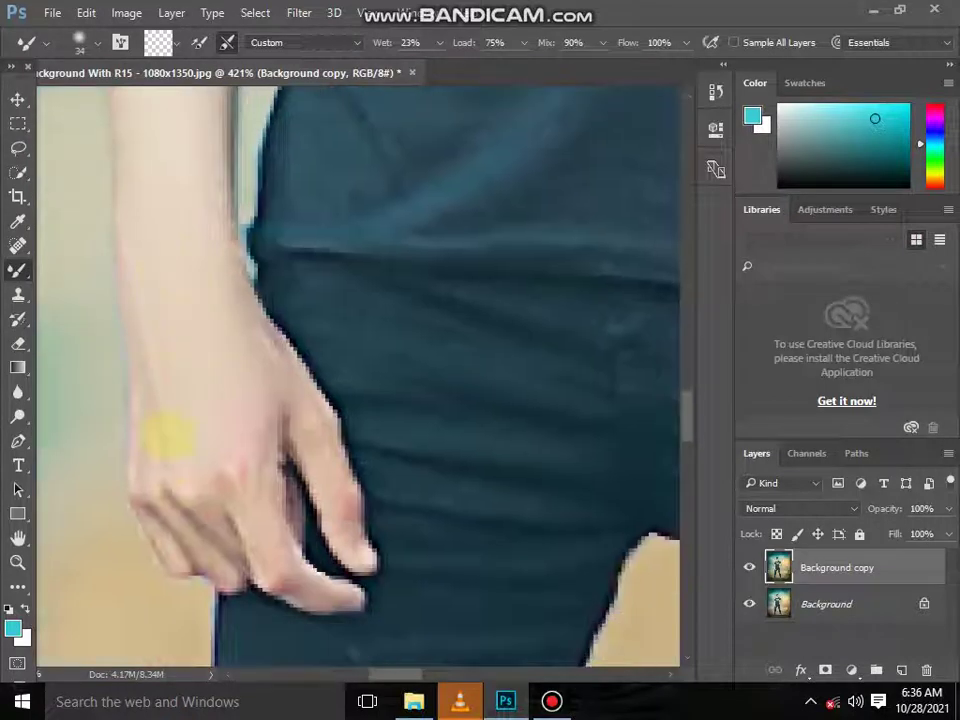
Step: Smooth the neck skin above the shirt collar with the Mixer Brush reduced to 21 px
scroll(265, 405, up, 15)
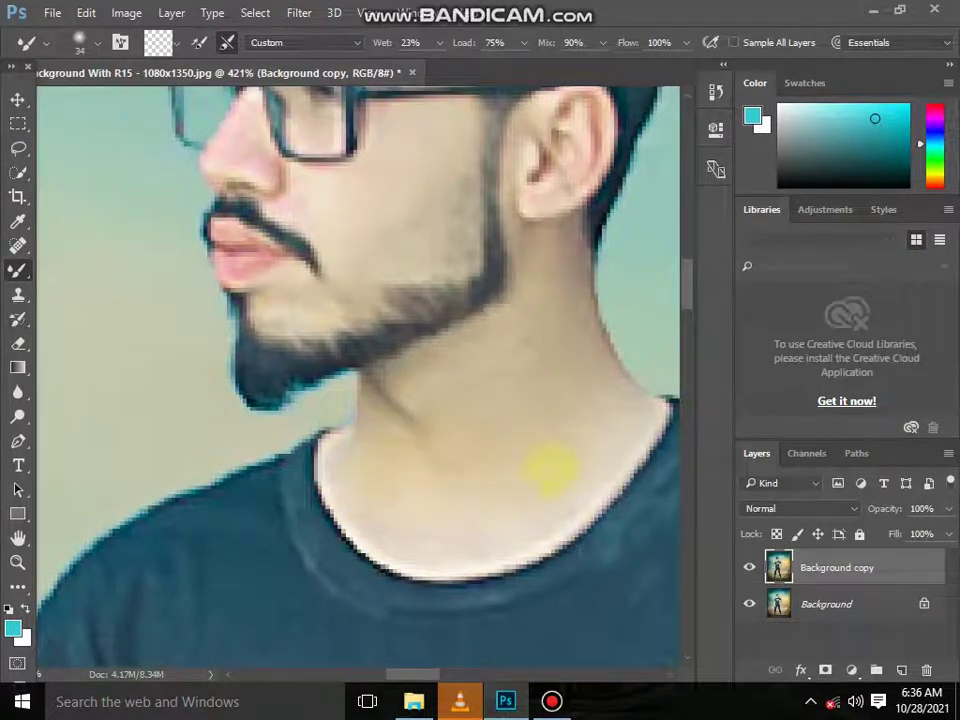
right_click(489, 399)
drag(604, 447, 596, 447)
click(455, 361)
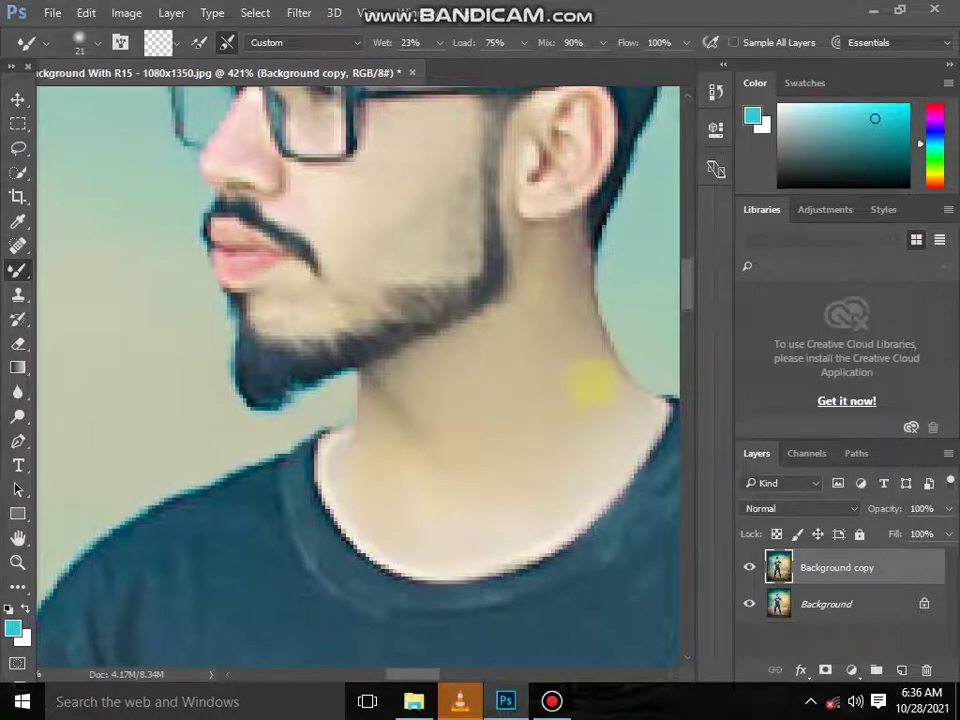
Step: Smooth the cheek skin with the 21 px Mixer Brush and the forehead with a 17 px brush
scroll(510, 315, up, 4)
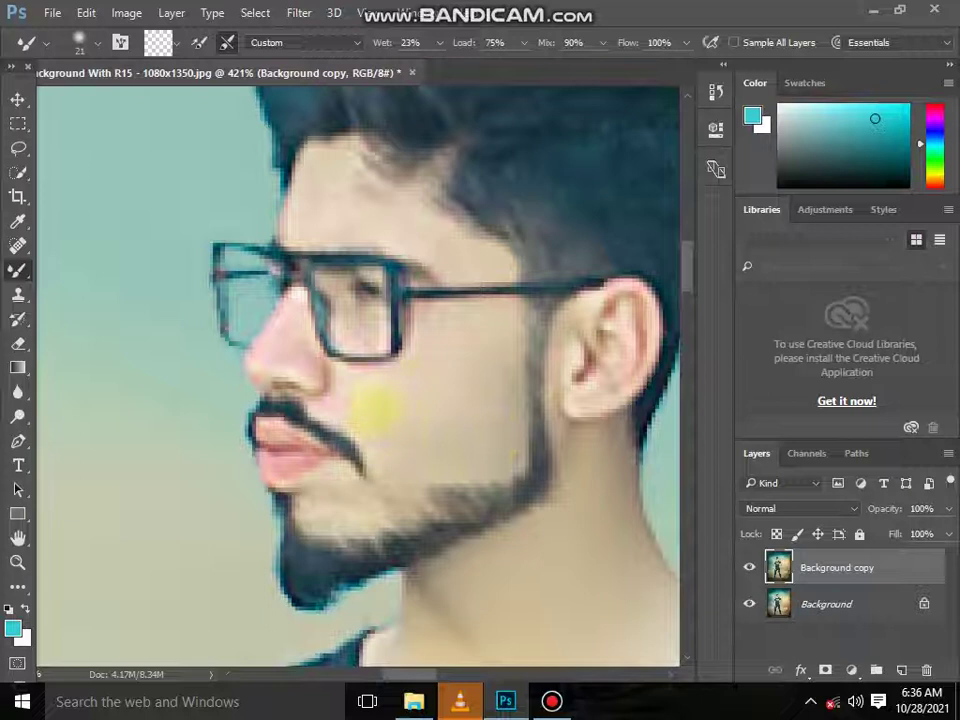
drag(363, 215, 385, 275)
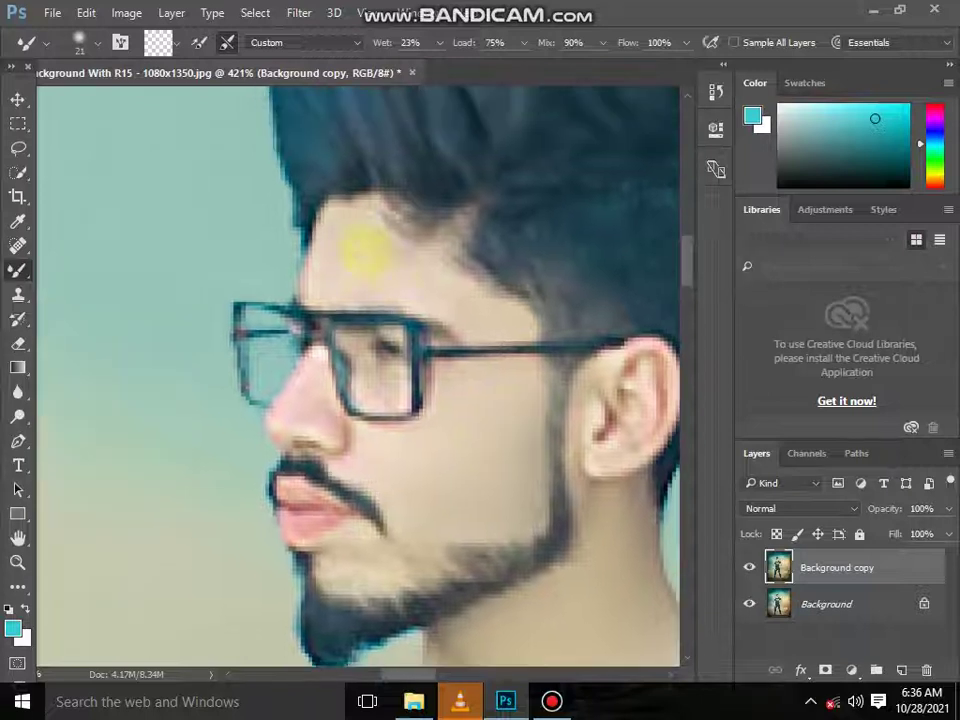
drag(542, 323, 535, 323)
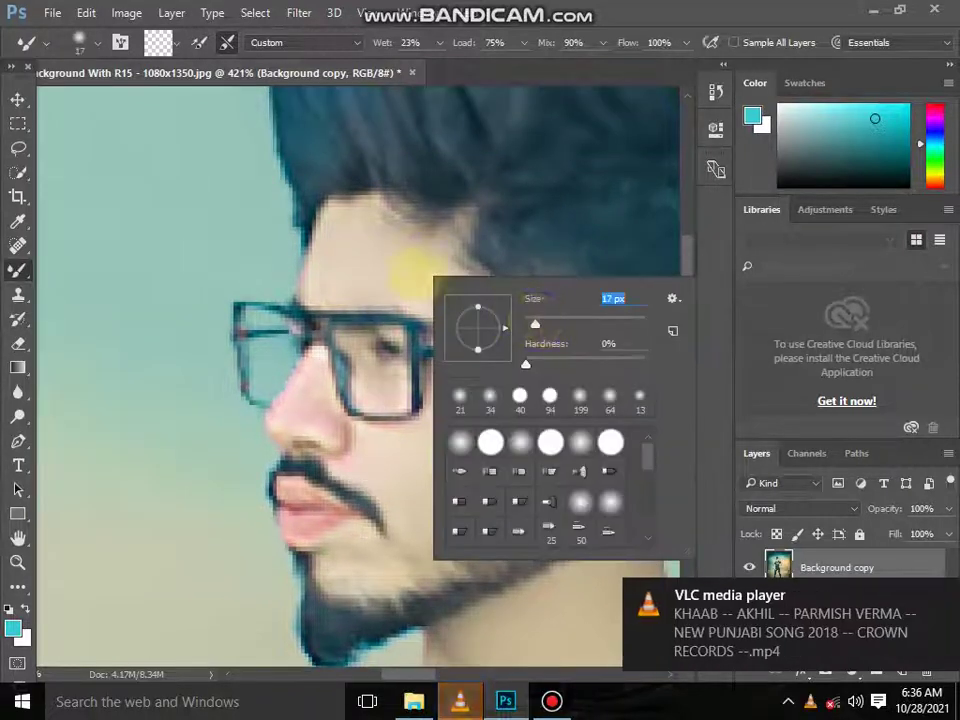
click(420, 273)
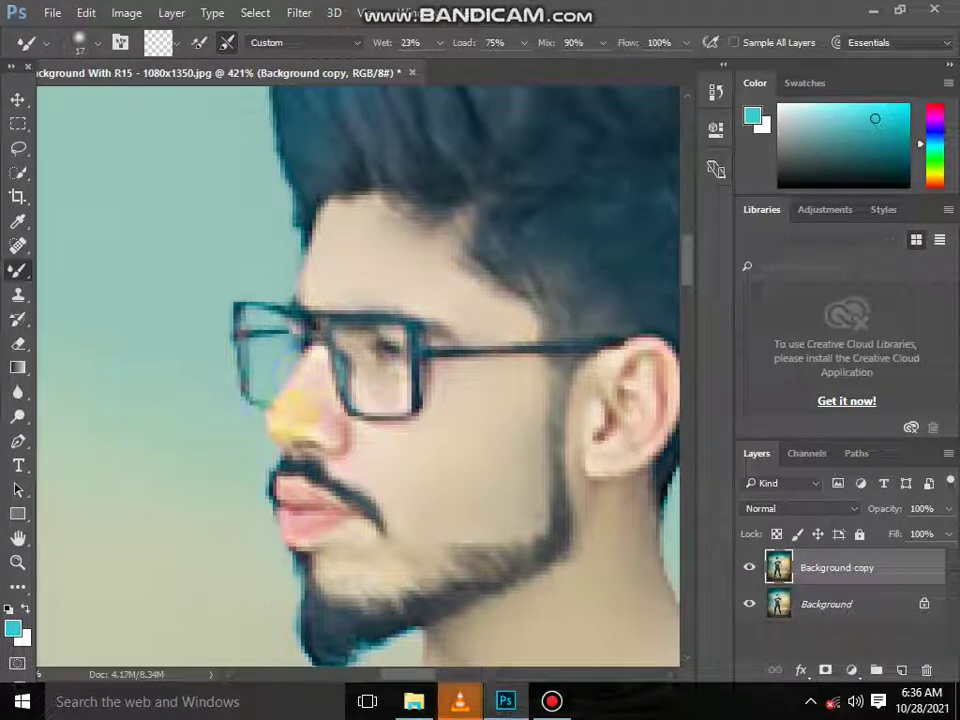
Step: Reduce the Mixer Brush to 14 px and smooth the skin on the nose
right_click(374, 436)
drag(510, 446, 505, 446)
click(313, 388)
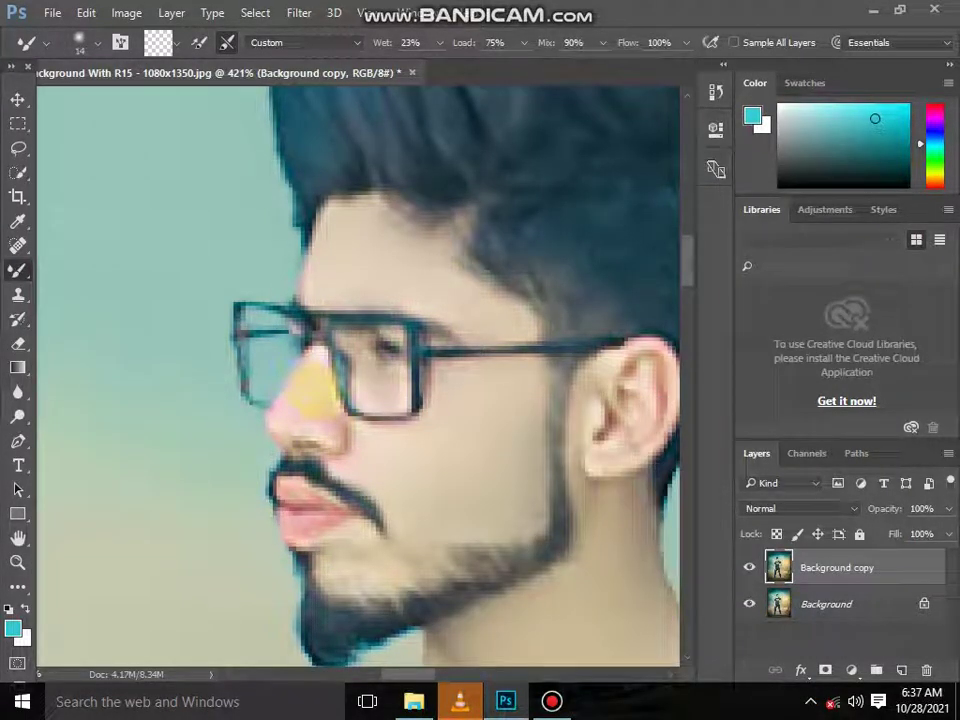